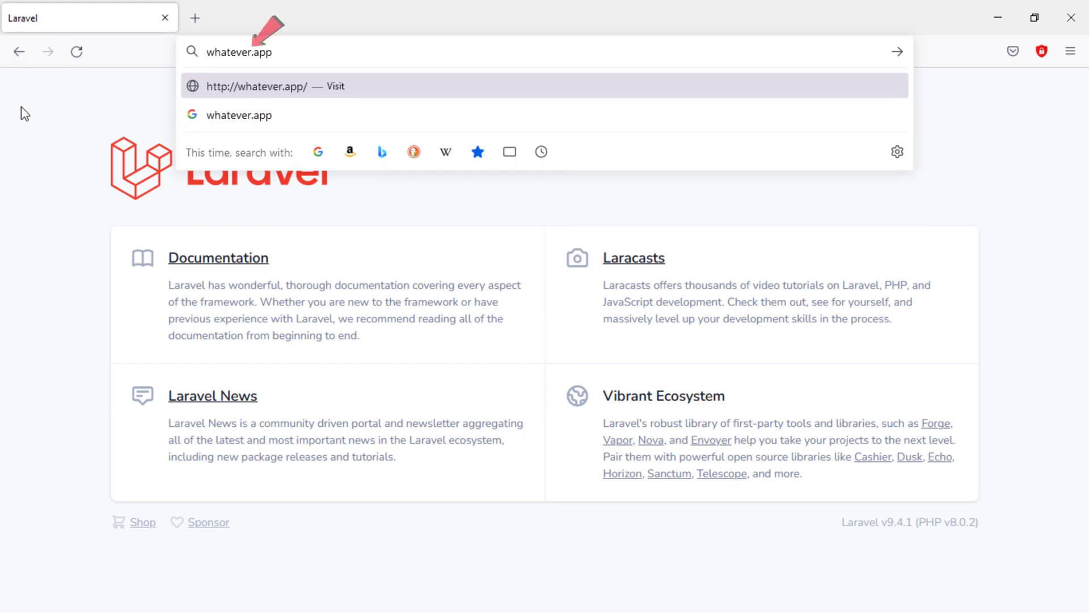
# - Reload the Laravel welcome page at 127.0.0.1:8000 in Firefox, then minimize the browser
pyautogui.press('Return')
pyautogui.click(290, 59)
pyautogui.click(32, 227)
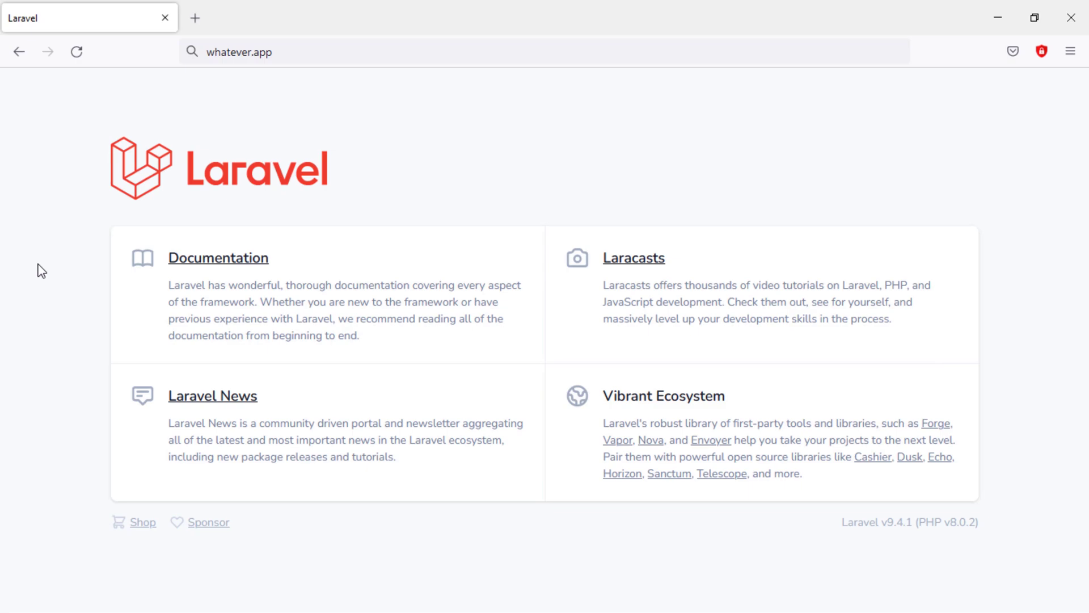
pyautogui.click(76, 52)
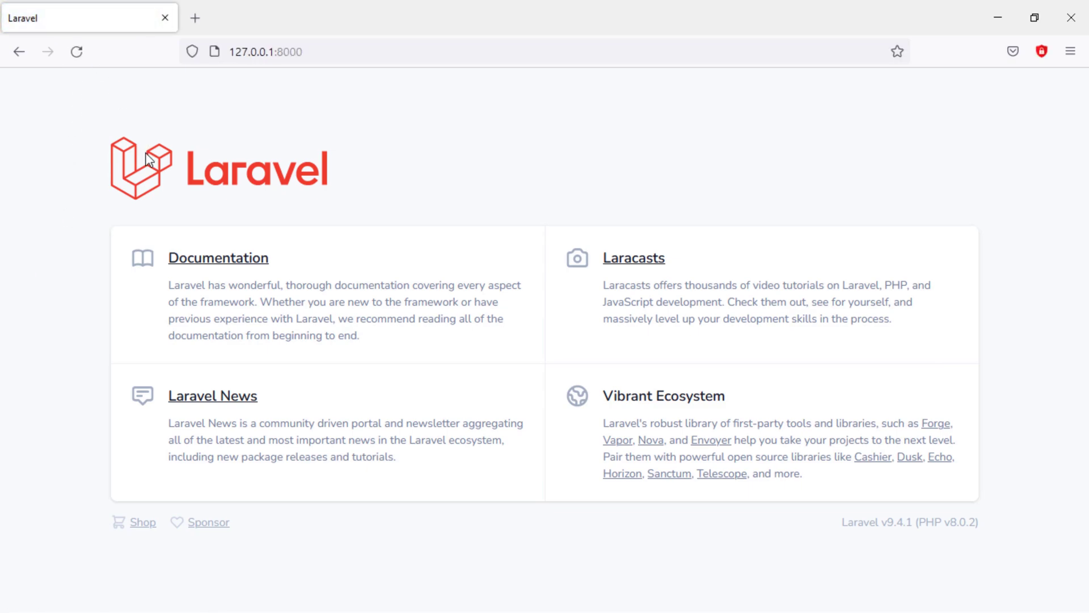
pyautogui.click(998, 18)
# - Bring up the XAMPP Control Panel, then run Notepad as administrator from a Start search for 'note'
pyautogui.moveTo(622, 590)
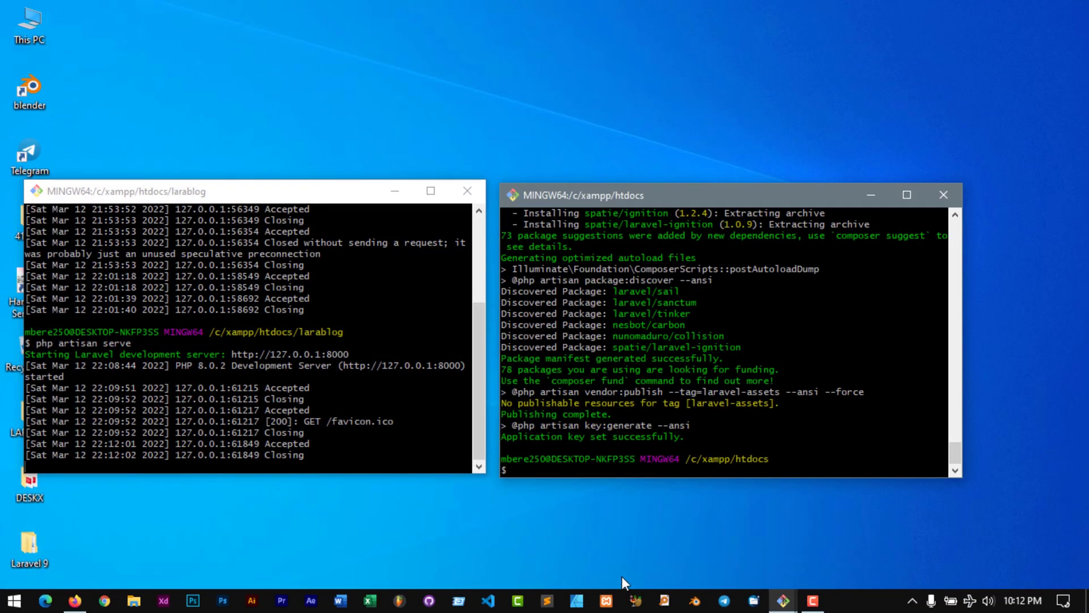
pyautogui.click(608, 604)
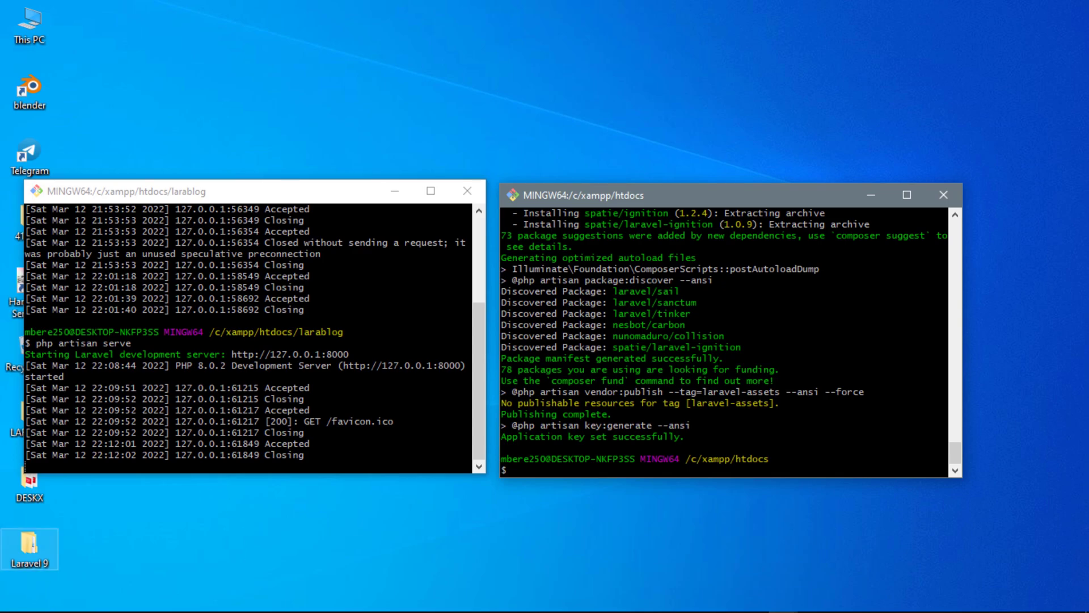
pyautogui.click(14, 600)
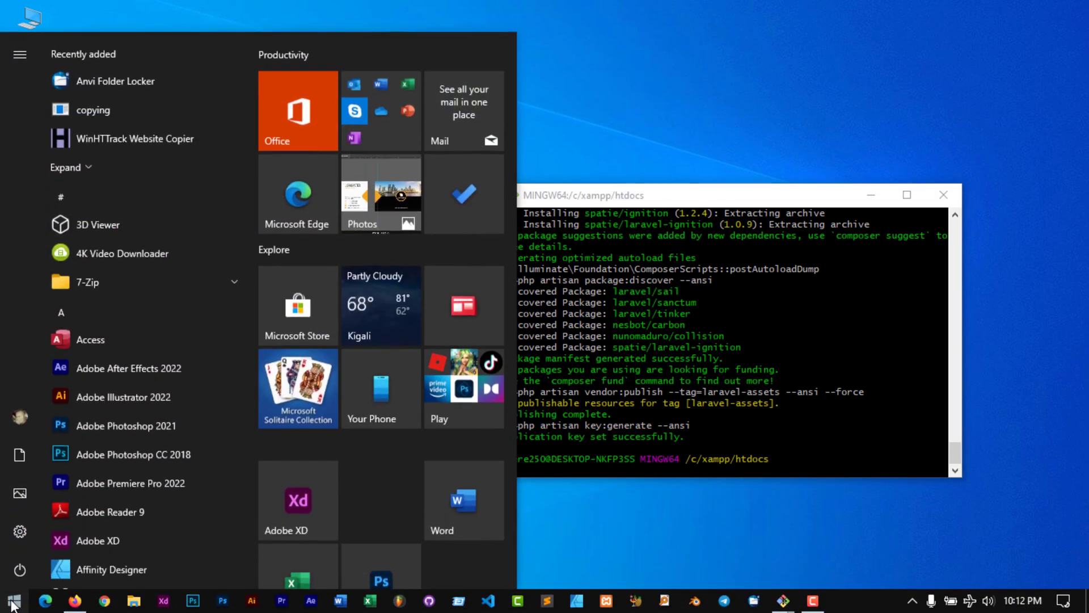
pyautogui.write('note')
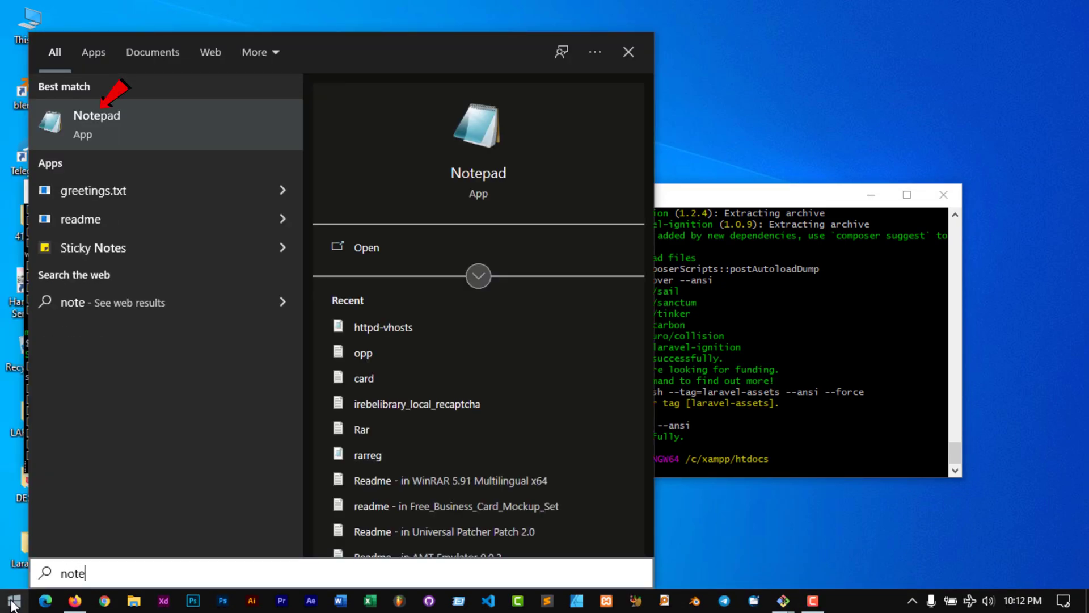
pyautogui.rightClick(95, 131)
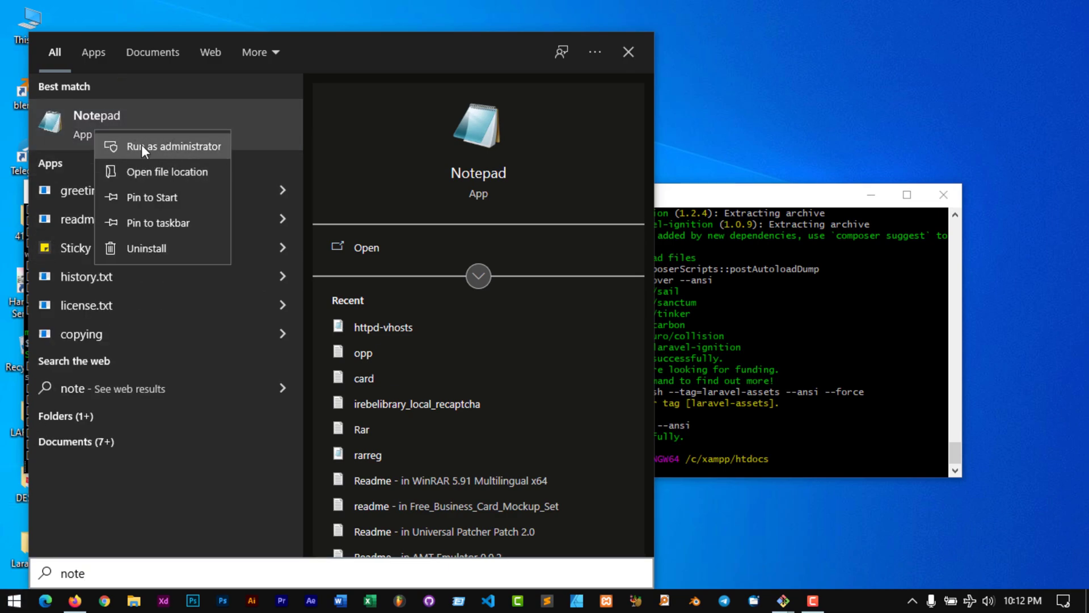
pyautogui.click(168, 146)
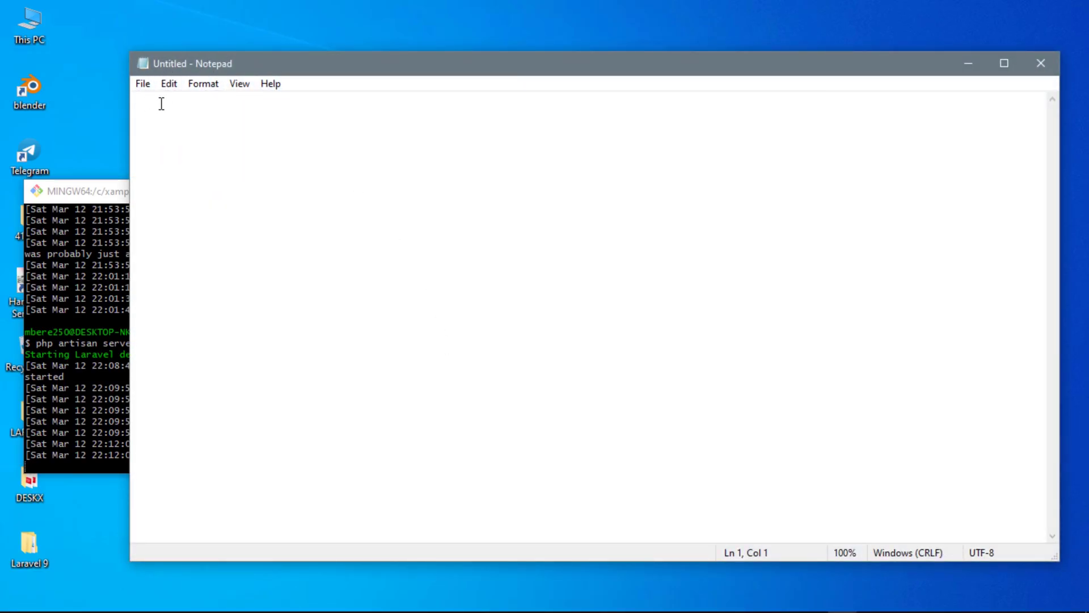
# - Browse to C:\xampp\apache\conf\extra, show All Files, and open httpd-vhosts.conf
pyautogui.click(144, 85)
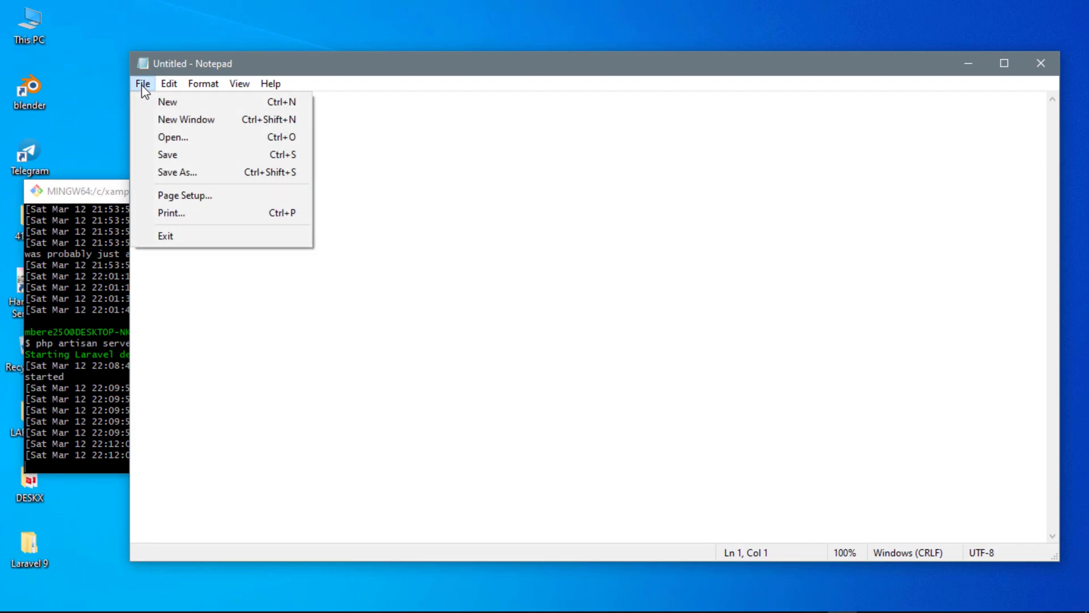
pyautogui.click(183, 140)
pyautogui.click(88, 318)
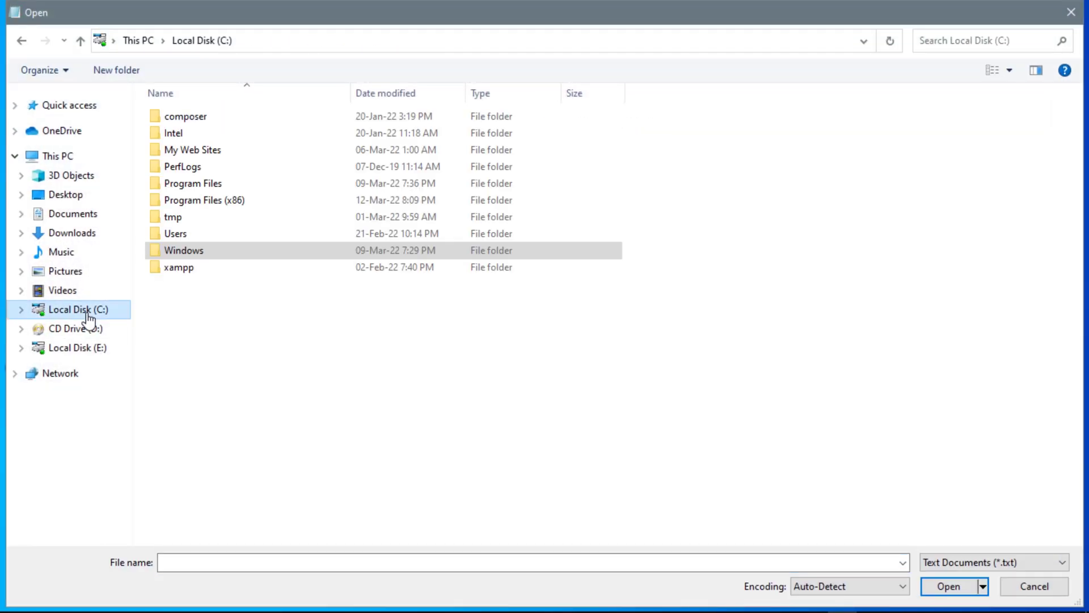
pyautogui.doubleClick(185, 271)
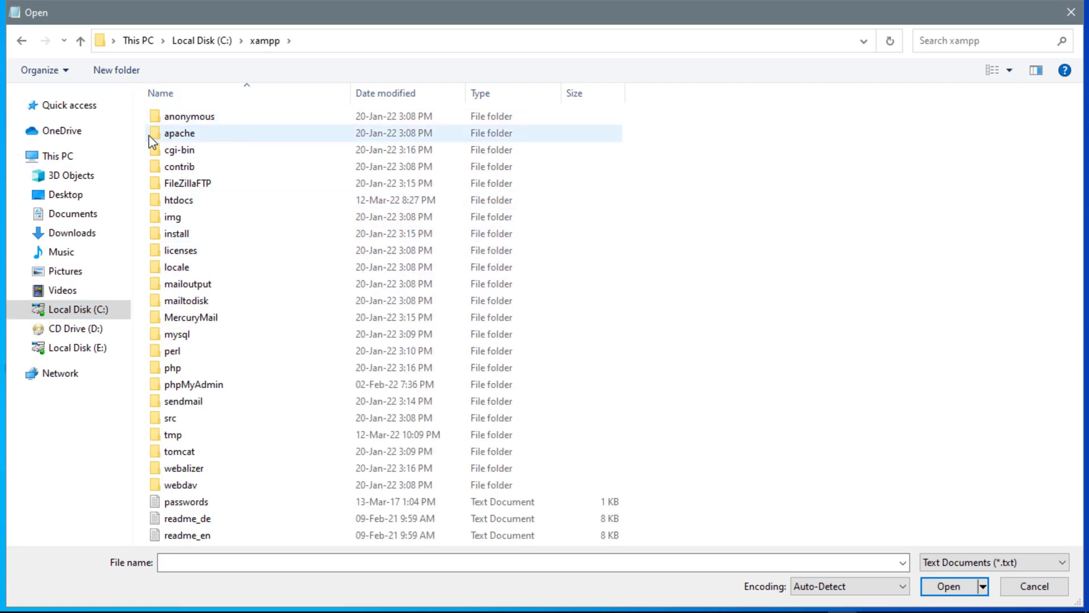
pyautogui.doubleClick(189, 135)
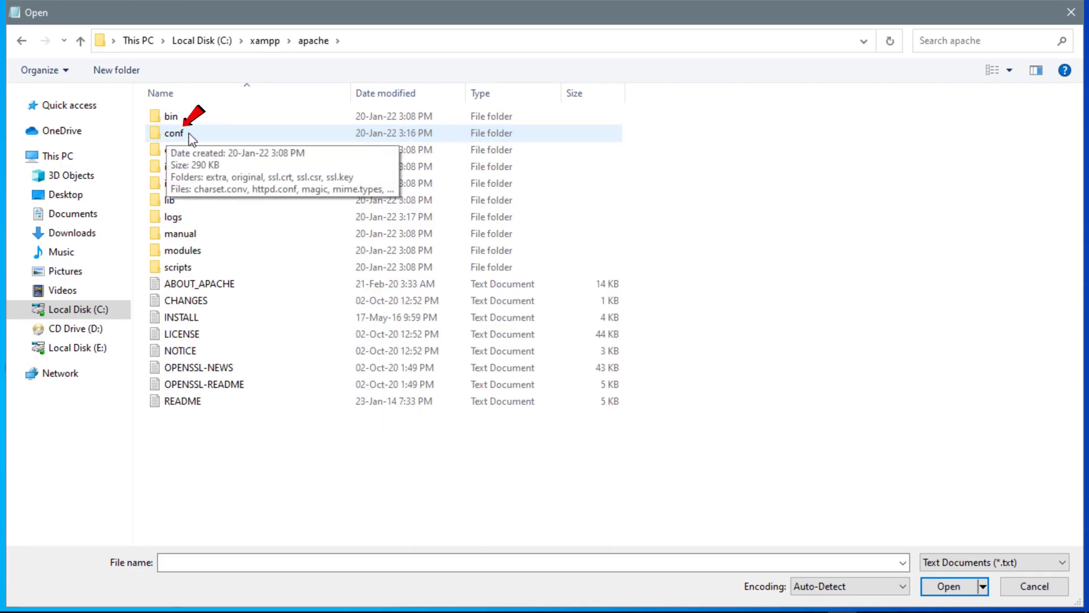
pyautogui.click(191, 139)
pyautogui.doubleClick(192, 139)
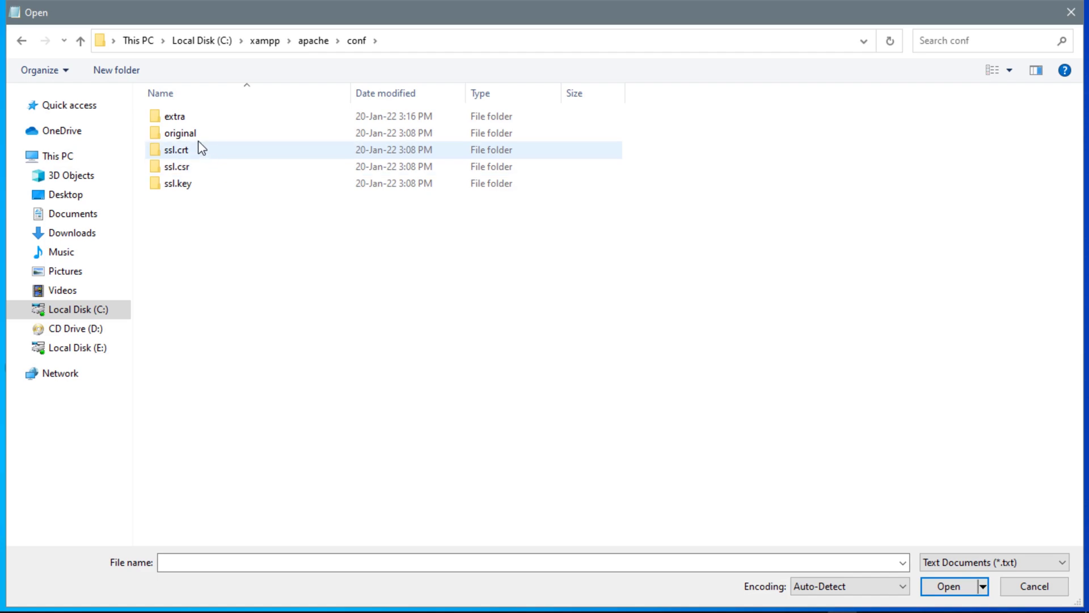
pyautogui.doubleClick(219, 121)
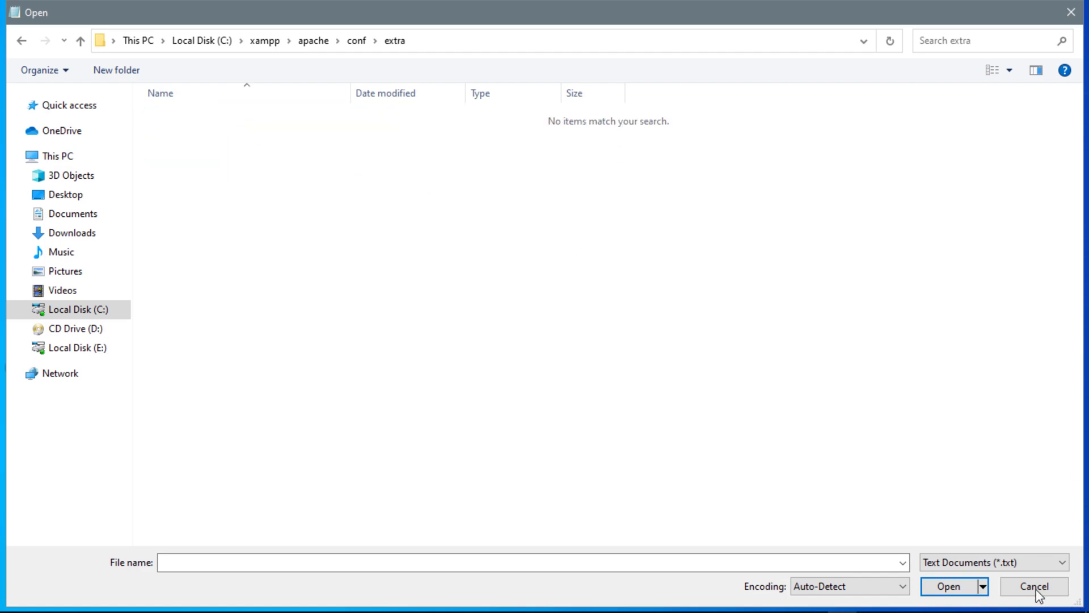
pyautogui.click(1050, 565)
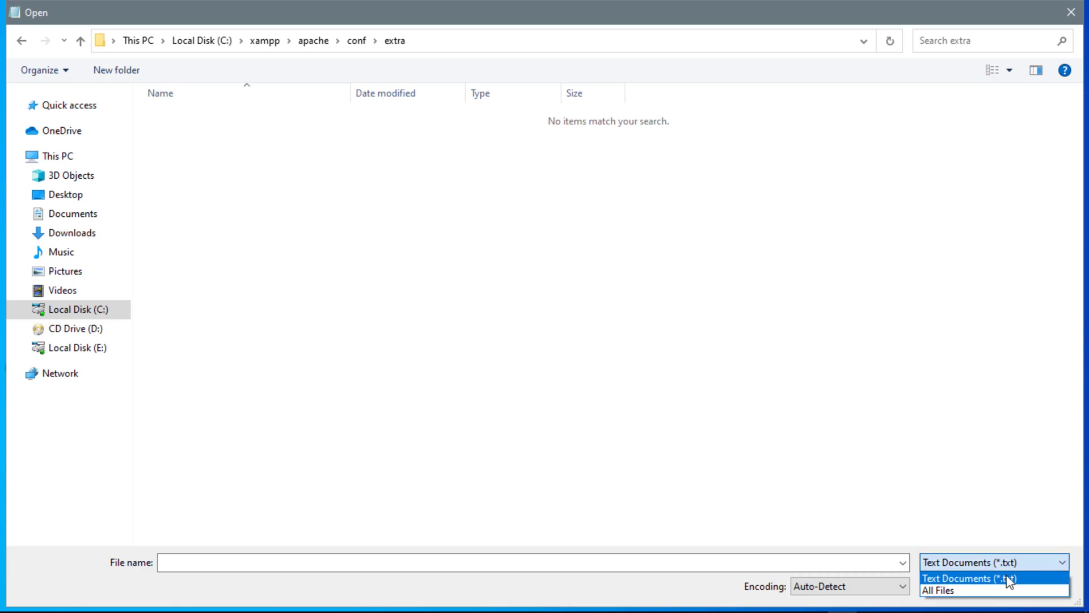
pyautogui.click(962, 587)
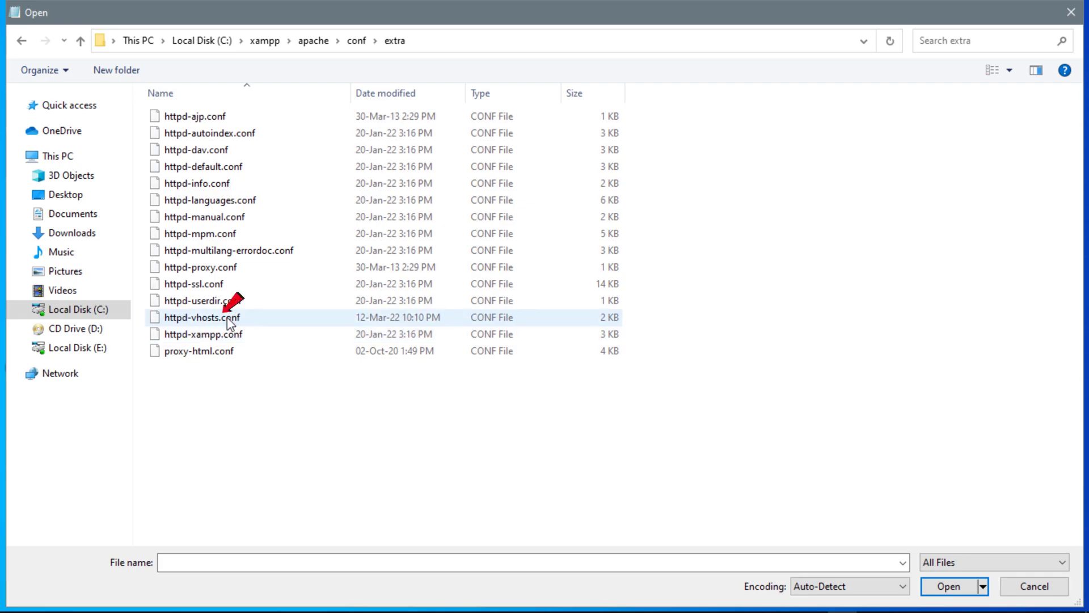
pyautogui.doubleClick(205, 319)
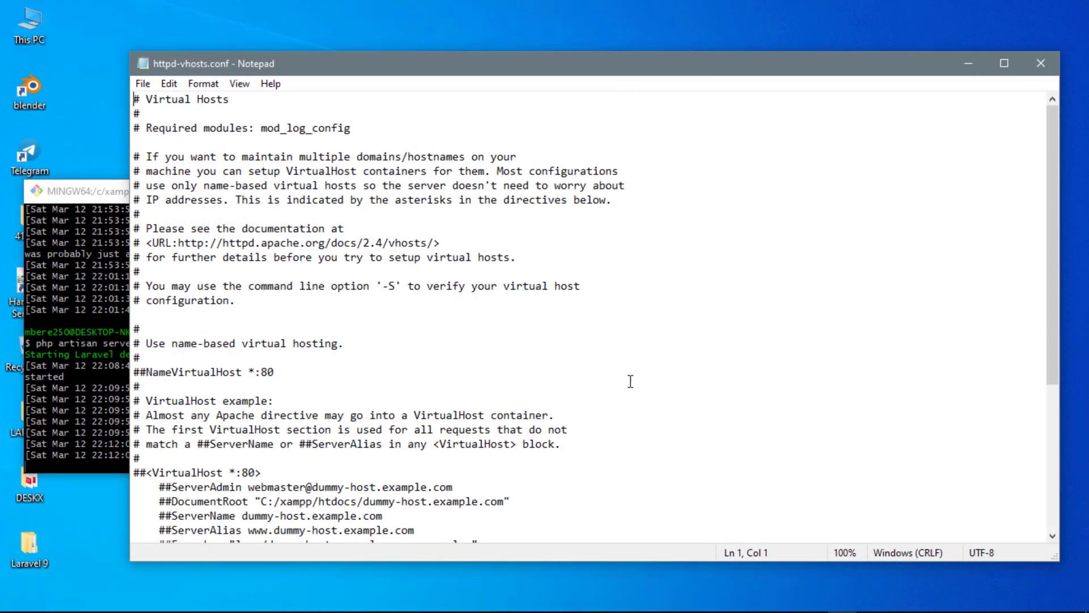
# - Copy the second example VirtualHost block and paste it below the existing examples
pyautogui.scroll(-5, 628, 379)
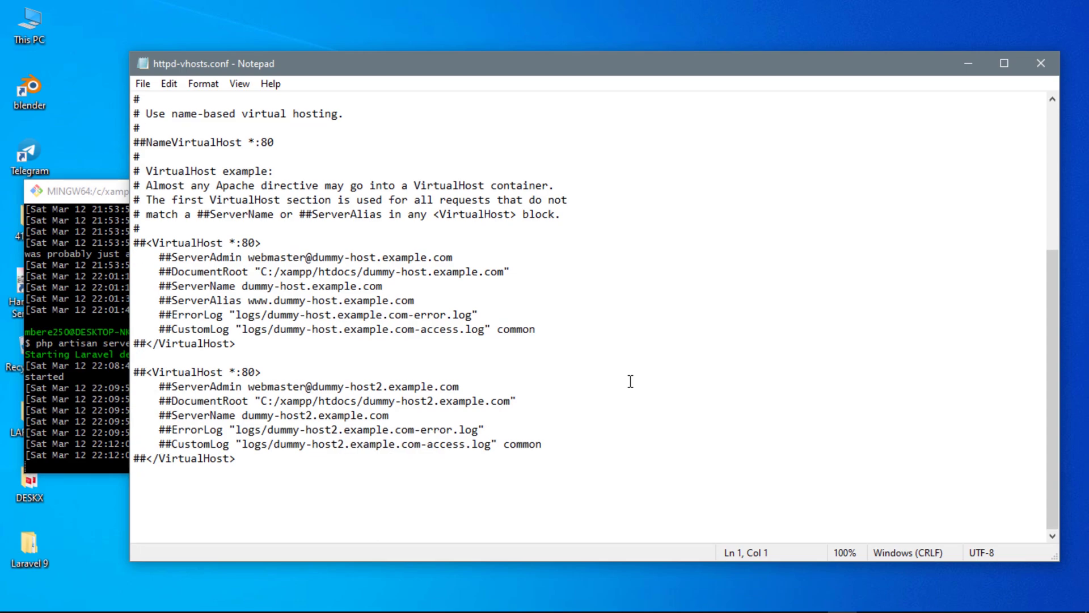
pyautogui.moveTo(239, 461); pyautogui.dragTo(134, 372)
pyautogui.rightClick(192, 412)
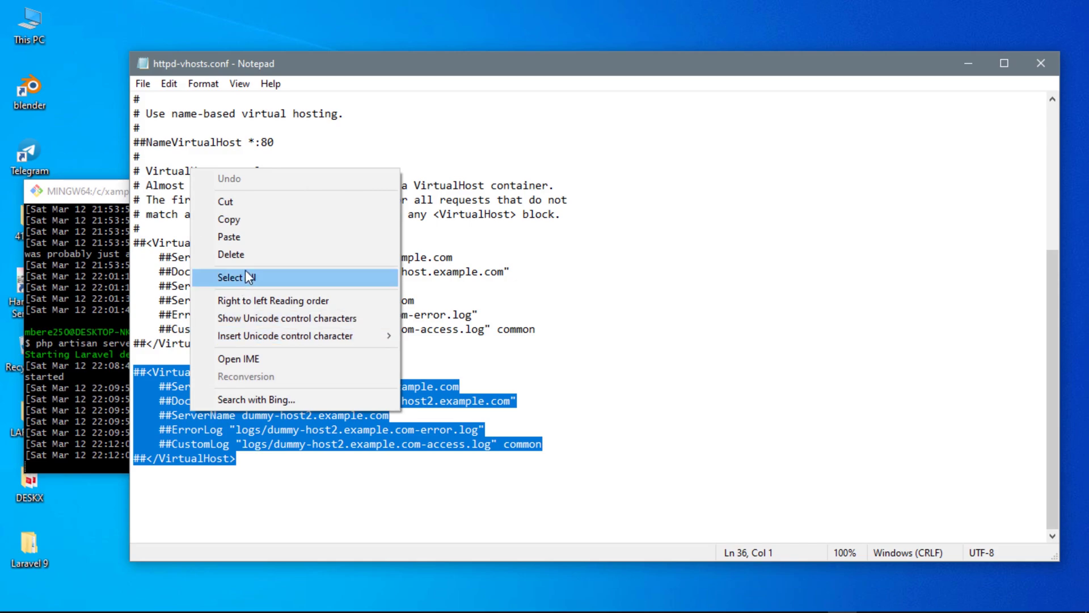
pyautogui.click(256, 225)
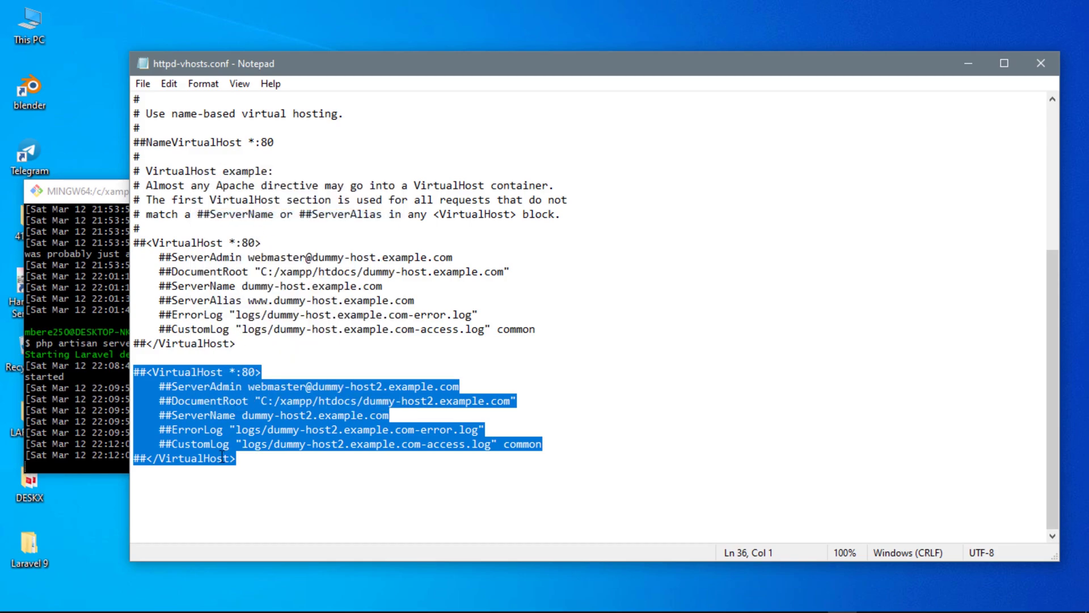
pyautogui.click(244, 462)
pyautogui.press('Return')
pyautogui.press('Return')
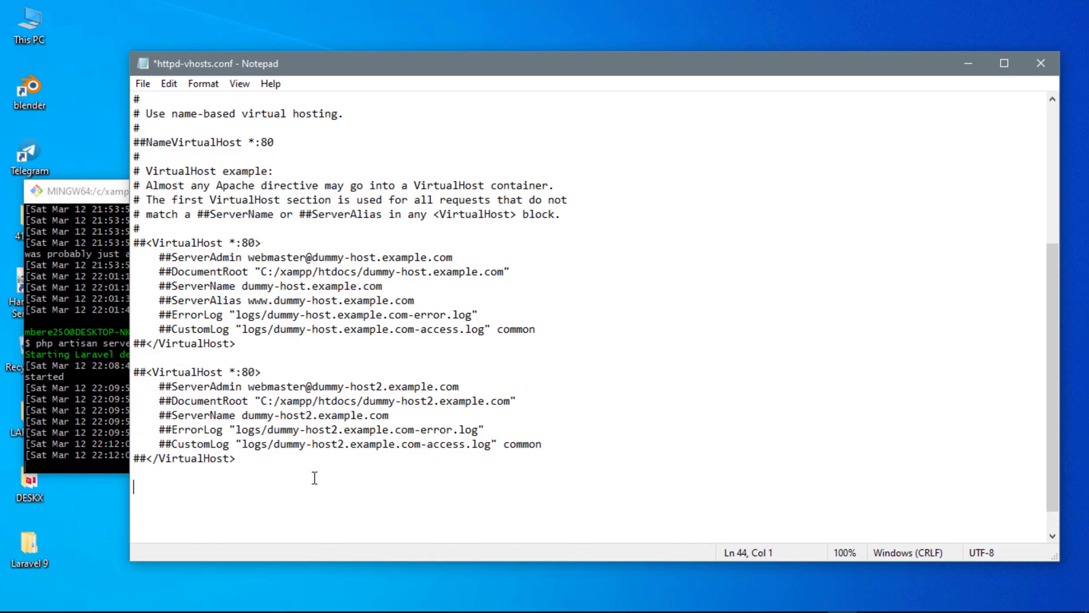
pyautogui.hotkey('ctrl', 'v')
# - Delete the ServerAdmin, ErrorLog and CustomLog lines from the pasted copy
pyautogui.scroll(-2, 315, 479)
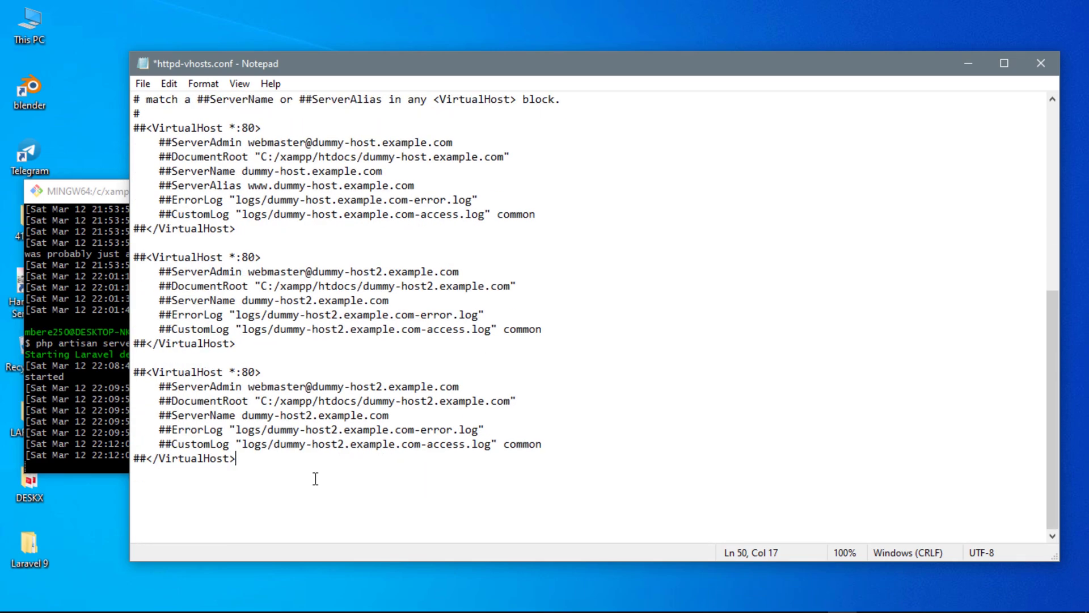
pyautogui.moveTo(541, 444); pyautogui.dragTo(407, 419)
pyautogui.press('Delete')
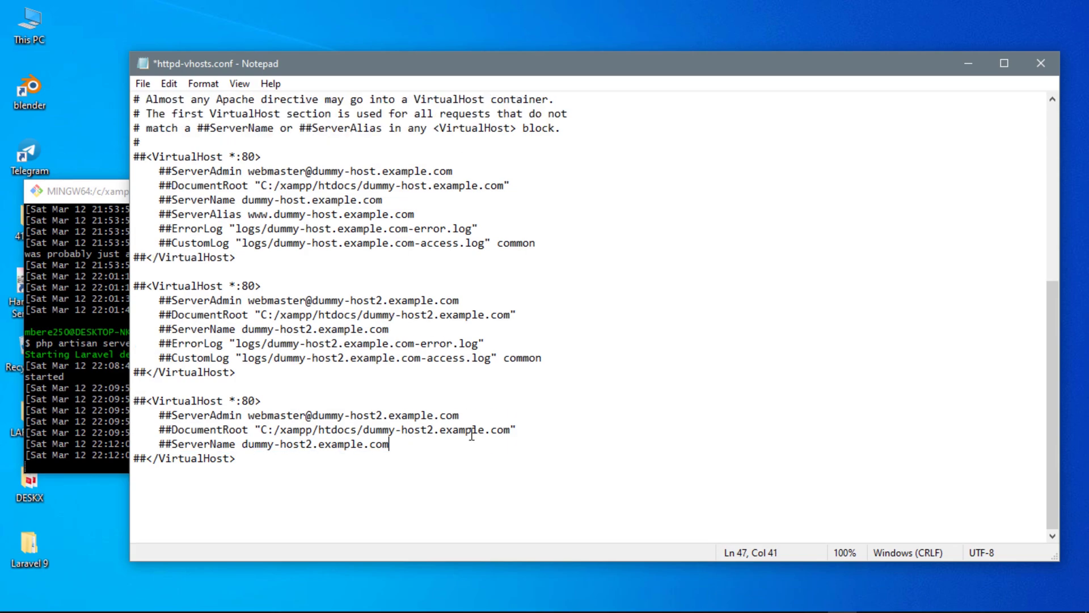
pyautogui.moveTo(465, 414); pyautogui.dragTo(347, 400)
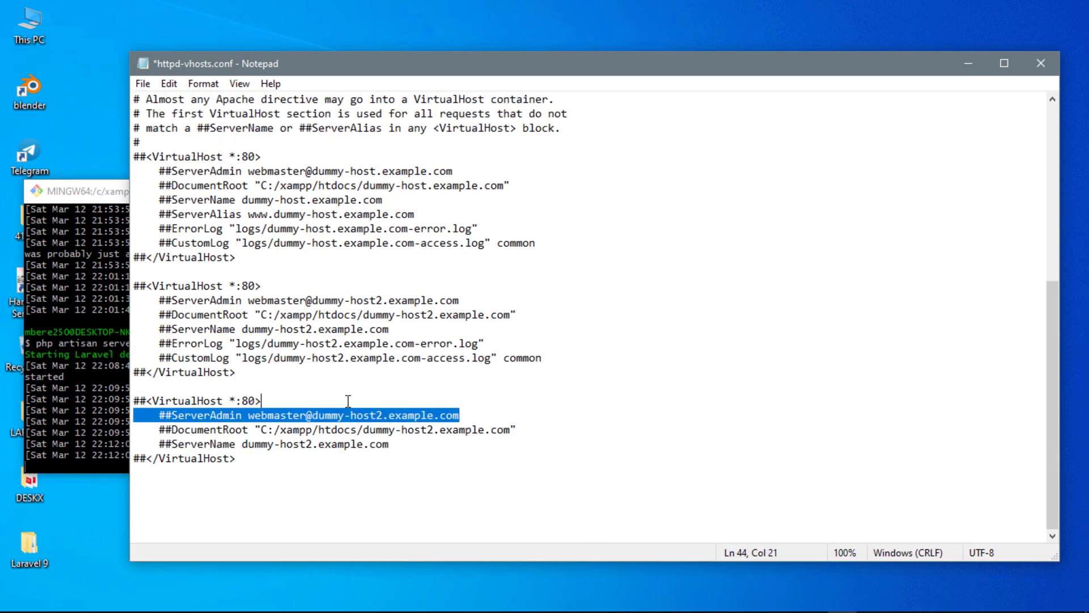
pyautogui.press('Delete')
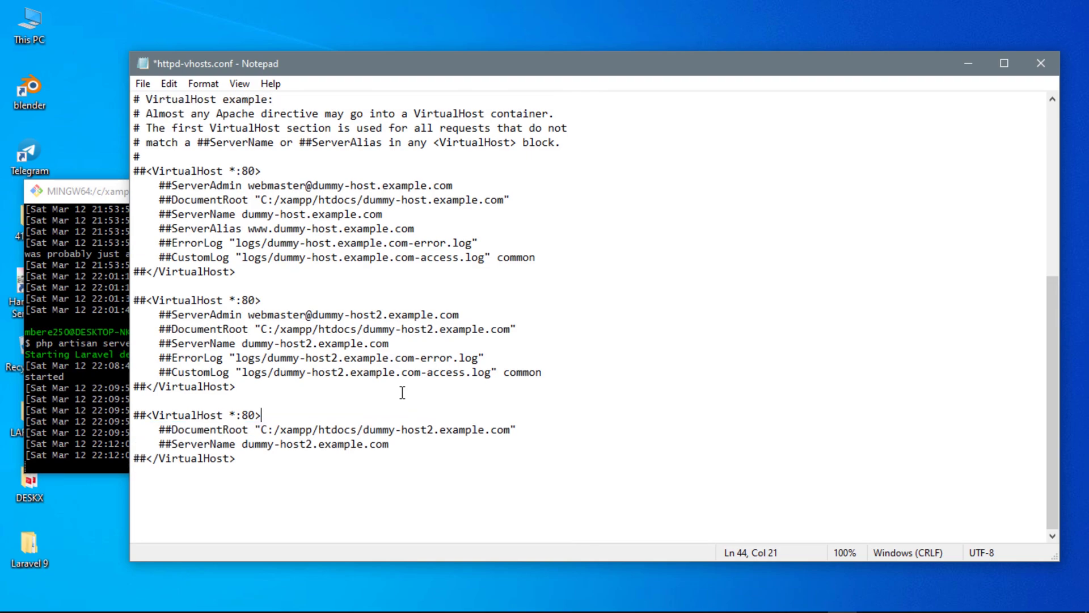
# - Remove the ## comment prefixes from the copy's opening and closing VirtualHost tags
pyautogui.moveTo(149, 416); pyautogui.dragTo(133, 416)
pyautogui.press('Delete')
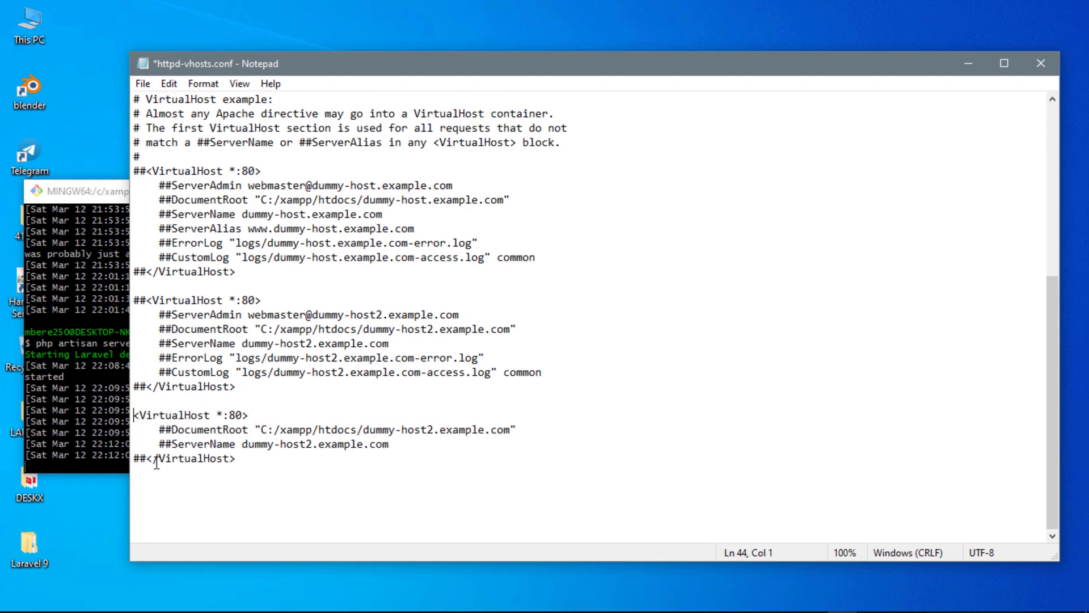
pyautogui.moveTo(149, 461)
pyautogui.mouseDown()
pyautogui.moveTo(134, 460)
pyautogui.moveTo(170, 431)
pyautogui.moveTo(158, 444)
pyautogui.mouseUp()
pyautogui.press('Delete')
pyautogui.press('Delete')
pyautogui.press('Delete')
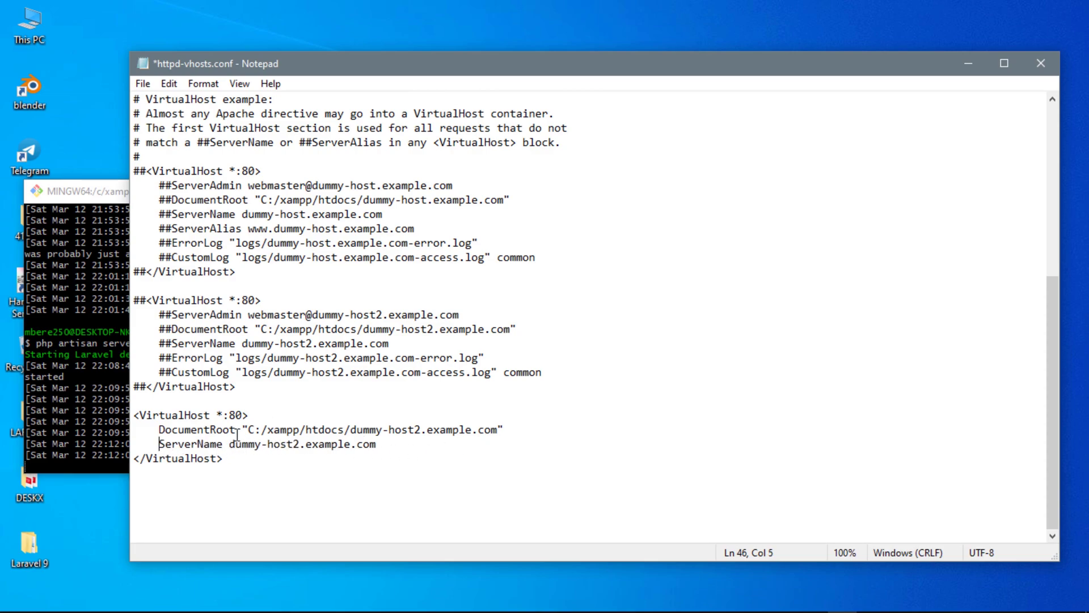
pyautogui.moveTo(244, 429); pyautogui.dragTo(512, 429)
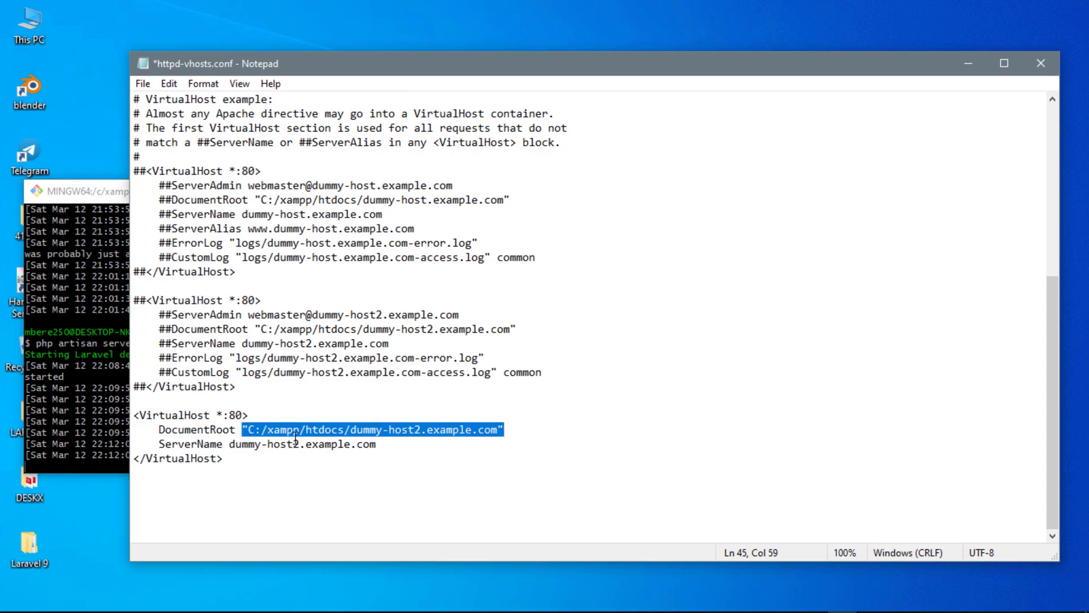
pyautogui.moveTo(230, 447); pyautogui.dragTo(410, 446)
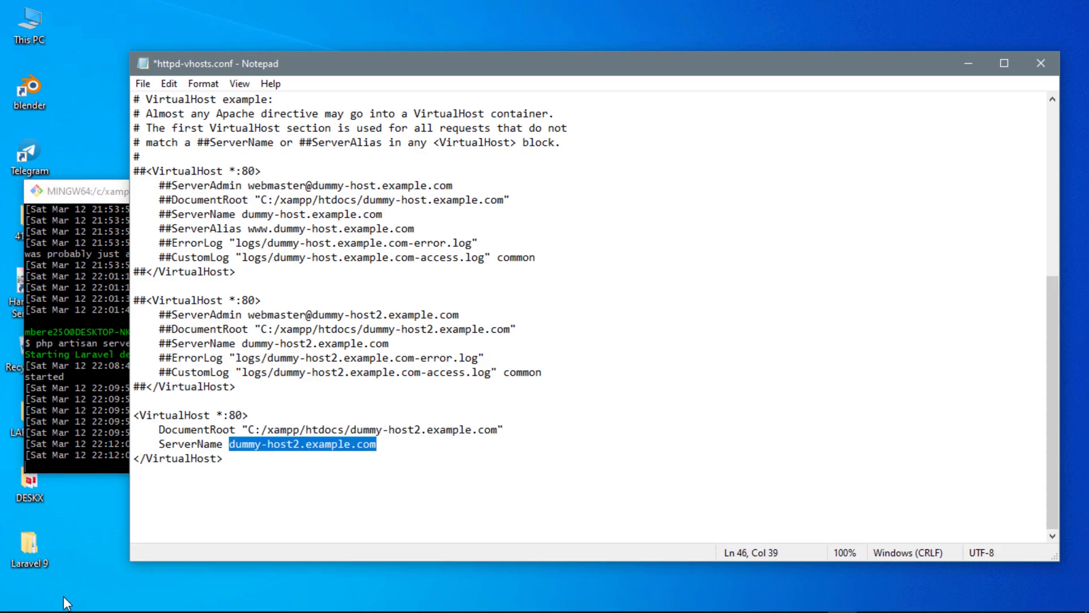
pyautogui.press('super+e')
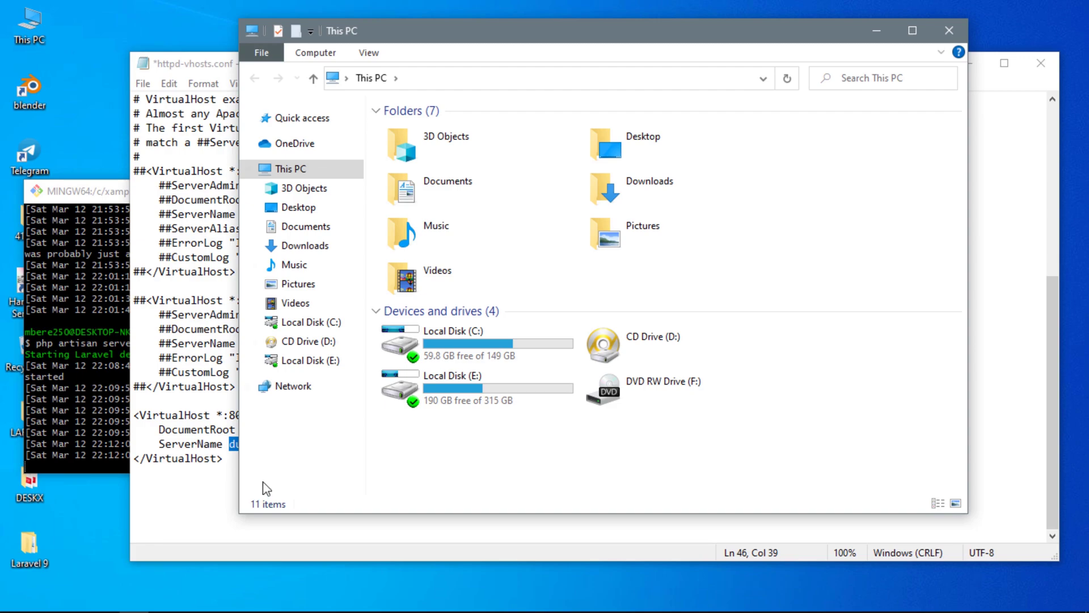
# - Copy the C:\xampp\htdocs\larablog\public path from File Explorer's address bar, then minimize Explorer
pyautogui.doubleClick(471, 343)
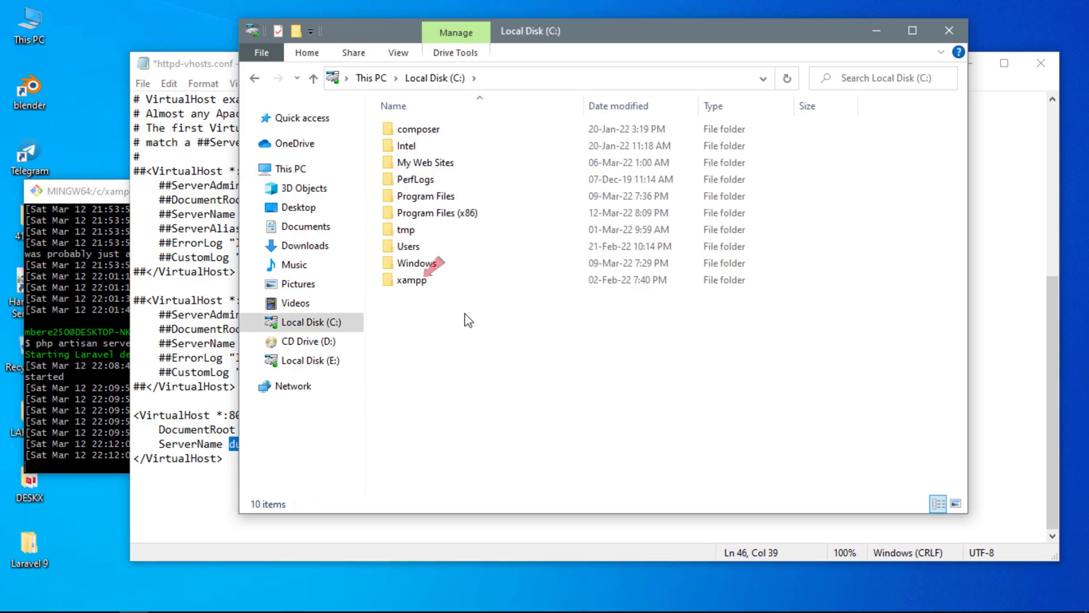
pyautogui.click(414, 288)
pyautogui.doubleClick(415, 288)
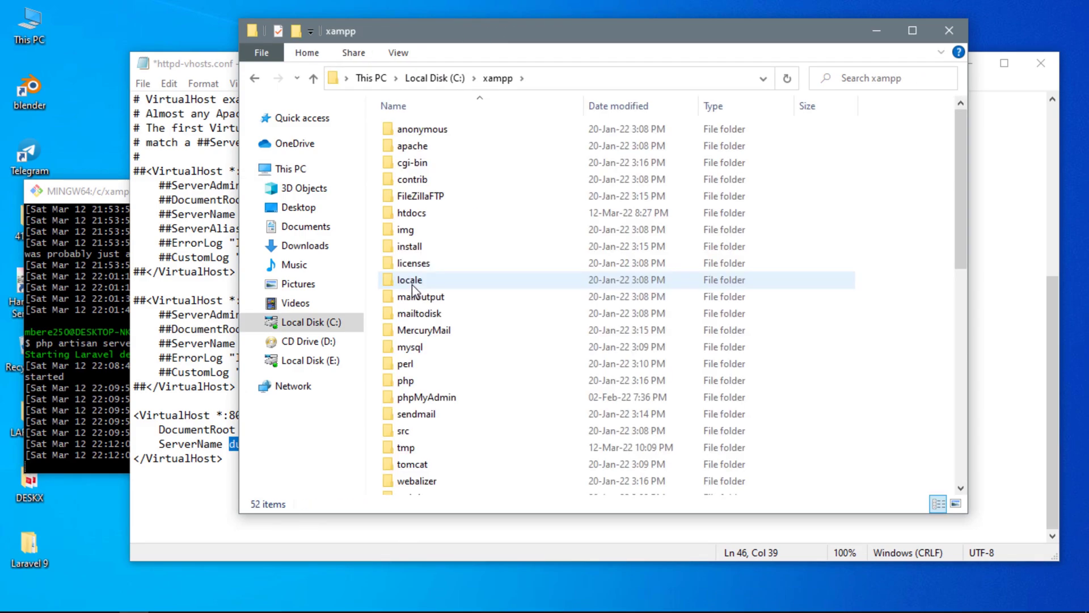
pyautogui.click(431, 215)
pyautogui.doubleClick(432, 214)
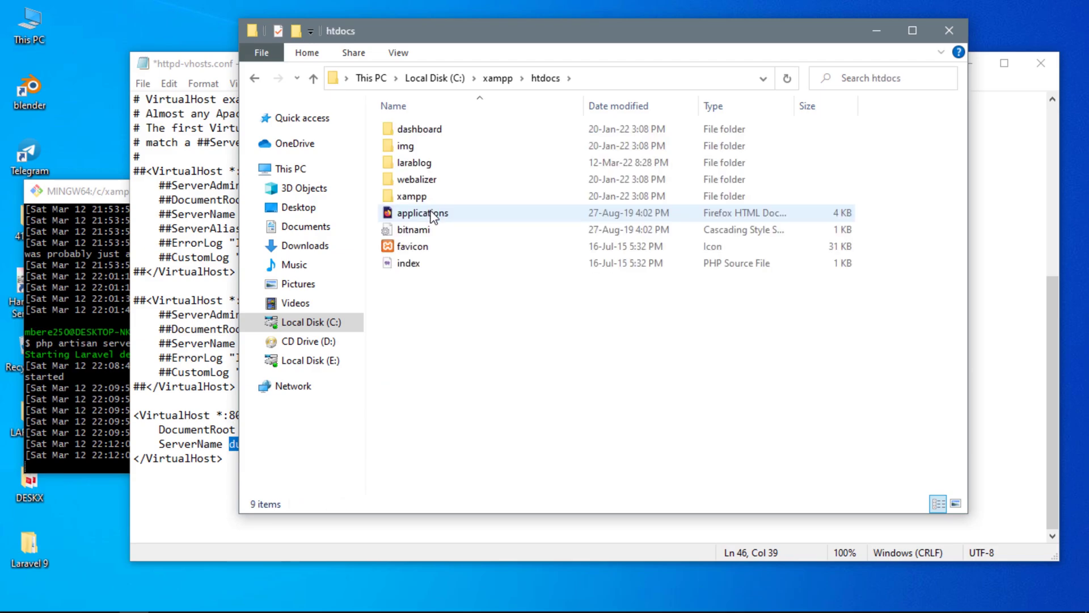
pyautogui.doubleClick(457, 167)
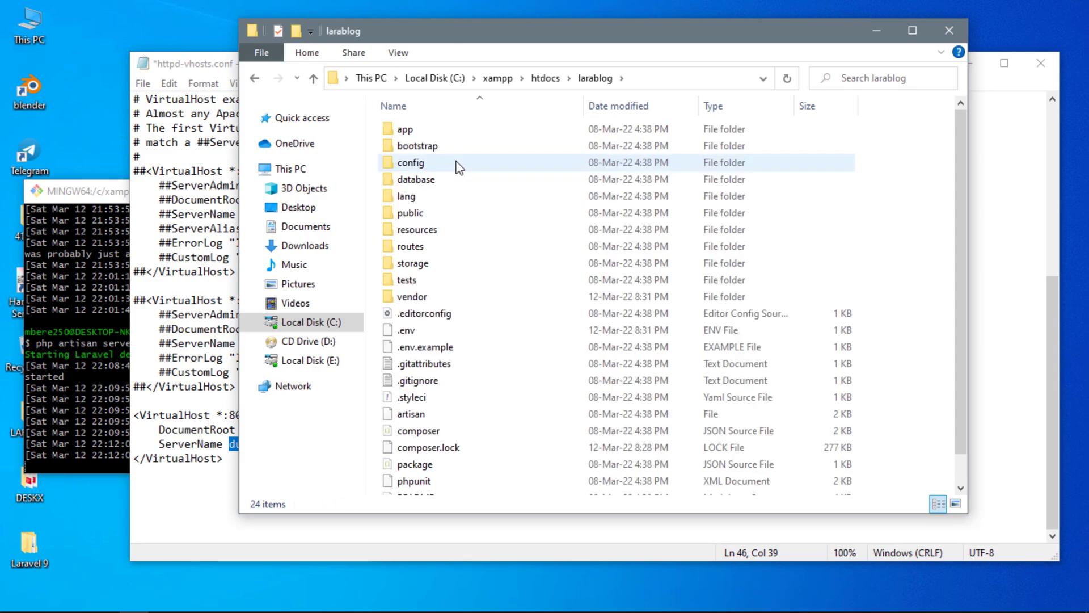
pyautogui.click(453, 217)
pyautogui.doubleClick(457, 224)
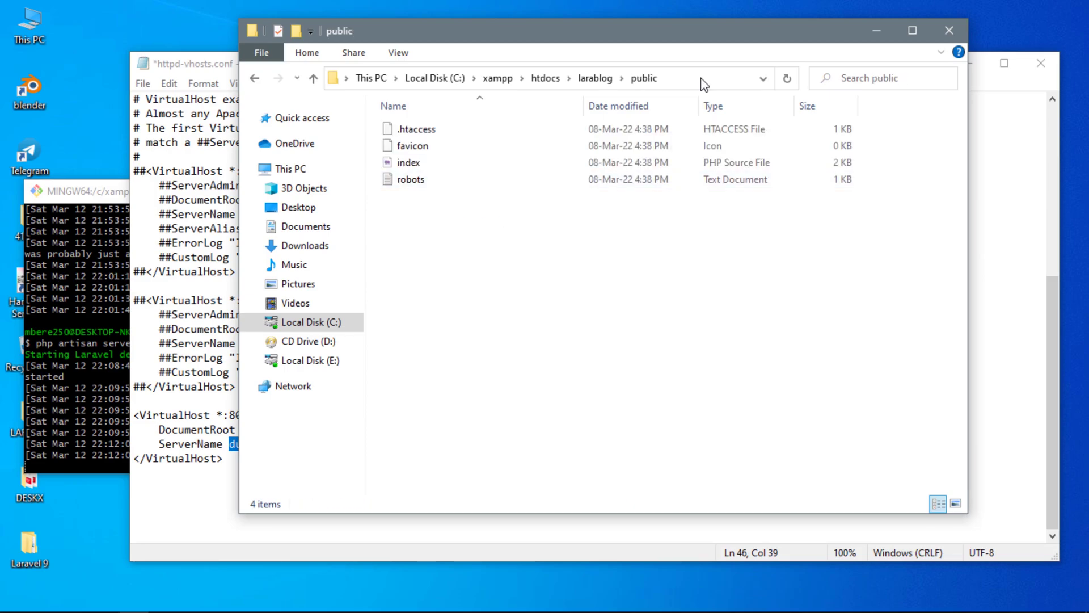
pyautogui.click(627, 79)
pyautogui.rightClick(499, 78)
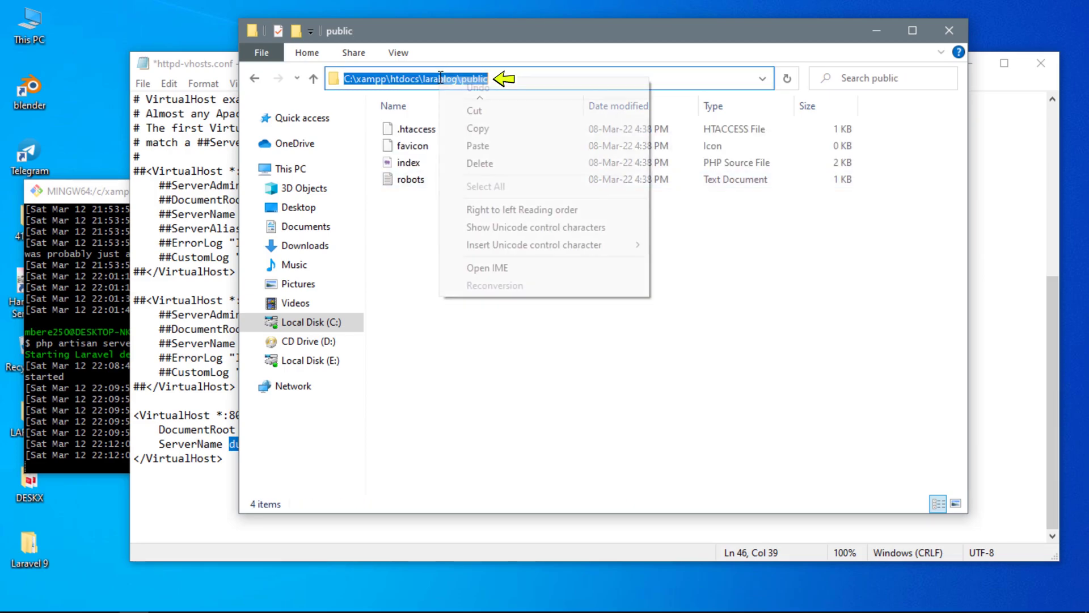
pyautogui.click(495, 130)
pyautogui.click(876, 30)
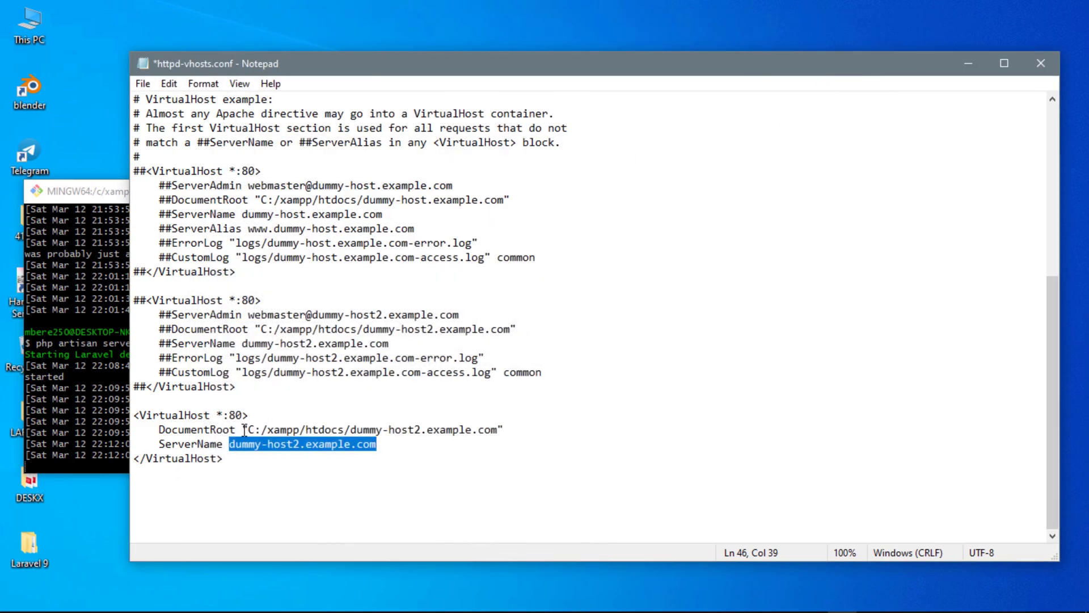
# - Paste the copied larablog public path over the DocumentRoot value
pyautogui.moveTo(246, 429); pyautogui.dragTo(497, 434)
pyautogui.rightClick(483, 433)
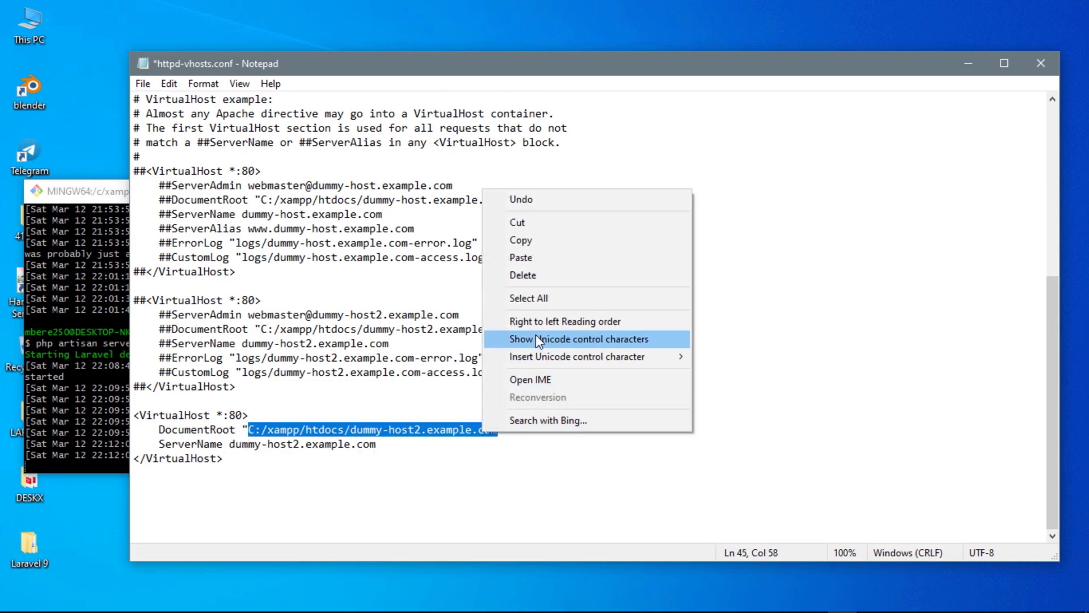
pyautogui.click(569, 259)
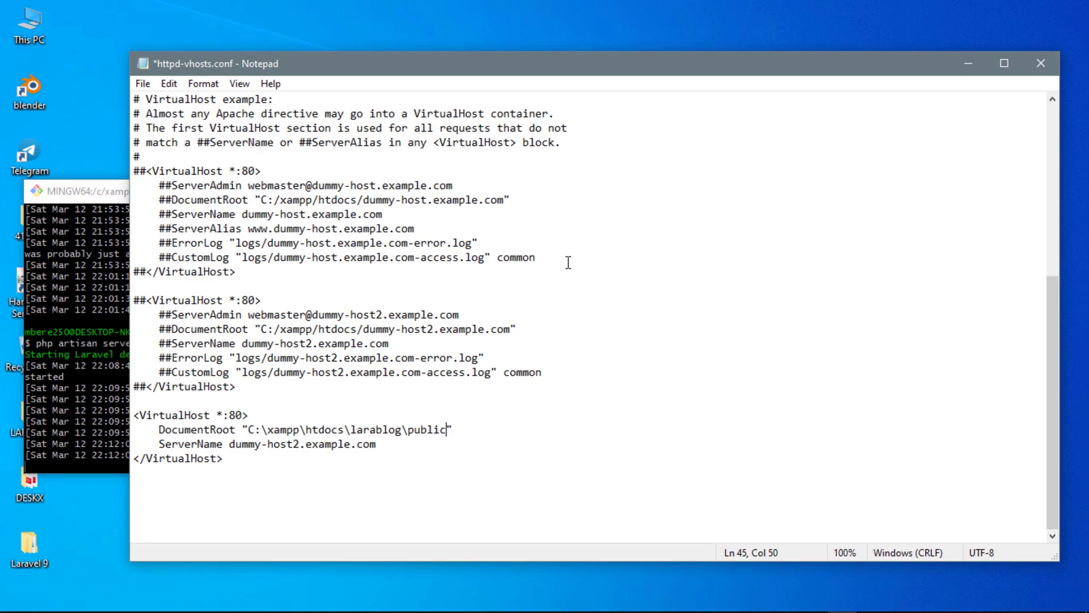
# - Convert the DocumentRoot backslashes to forward slashes: C:/xampp/htdocs/larablog/public
pyautogui.click(268, 430)
pyautogui.press('BackSpace')
pyautogui.write('/')
pyautogui.press('BackSpace')
pyautogui.write('/')
pyautogui.click(353, 434)
pyautogui.press('BackSpace')
pyautogui.write('/')
pyautogui.click(407, 431)
pyautogui.press('BackSpace')
pyautogui.write('/')
# - Change the ServerName to larablog.lcl and save httpd-vhosts.conf
pyautogui.moveTo(229, 445); pyautogui.dragTo(380, 443)
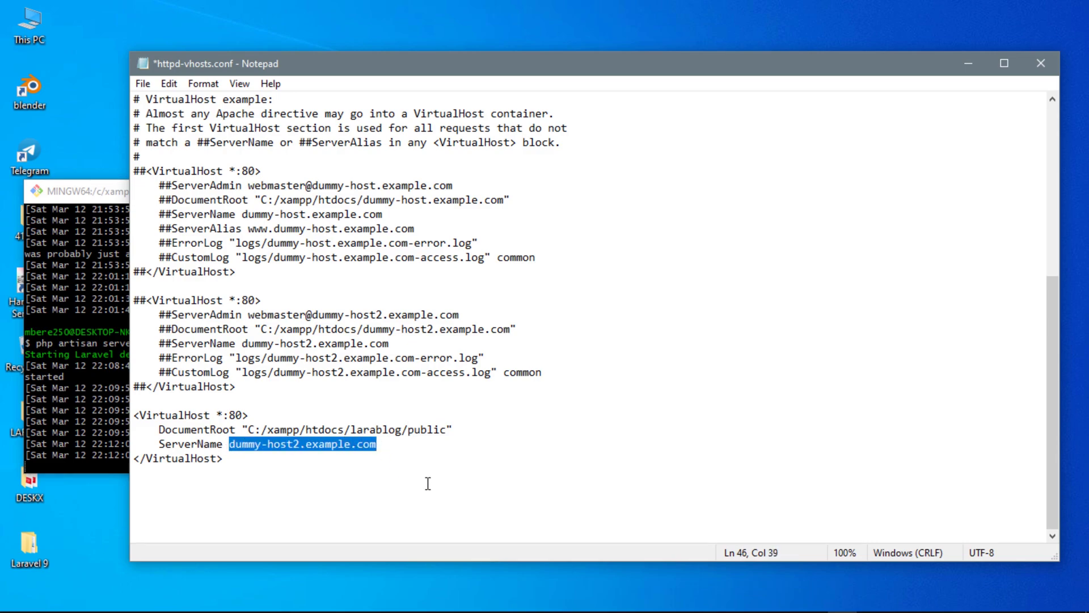
pyautogui.write('larablog.app')
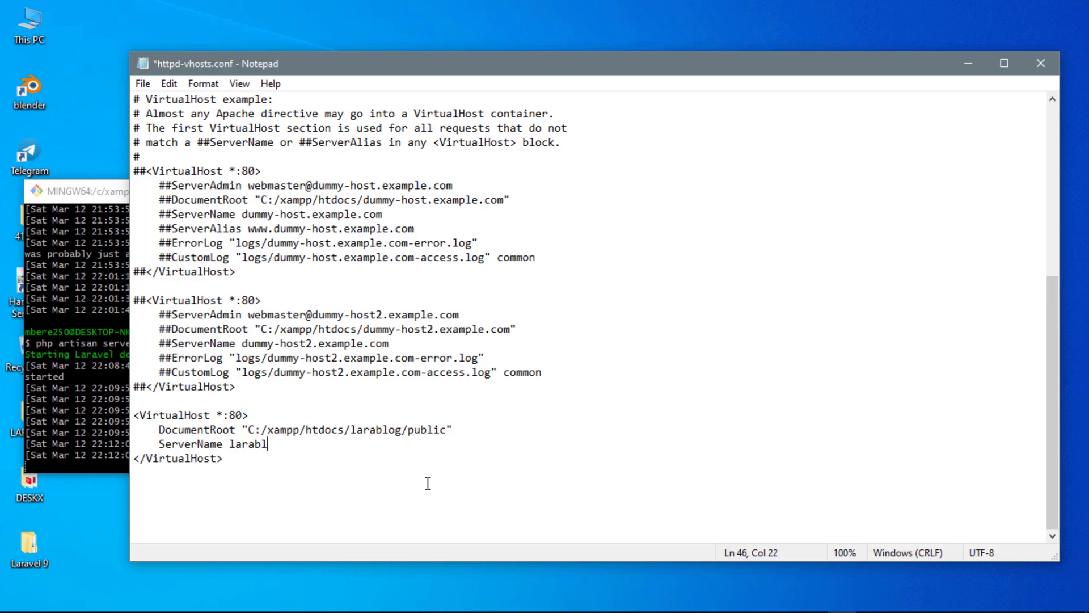
pyautogui.doubleClick(295, 445)
pyautogui.write('dev')
pyautogui.moveTo(287, 448); pyautogui.dragTo(305, 448)
pyautogui.write('lcl')
pyautogui.click(142, 85)
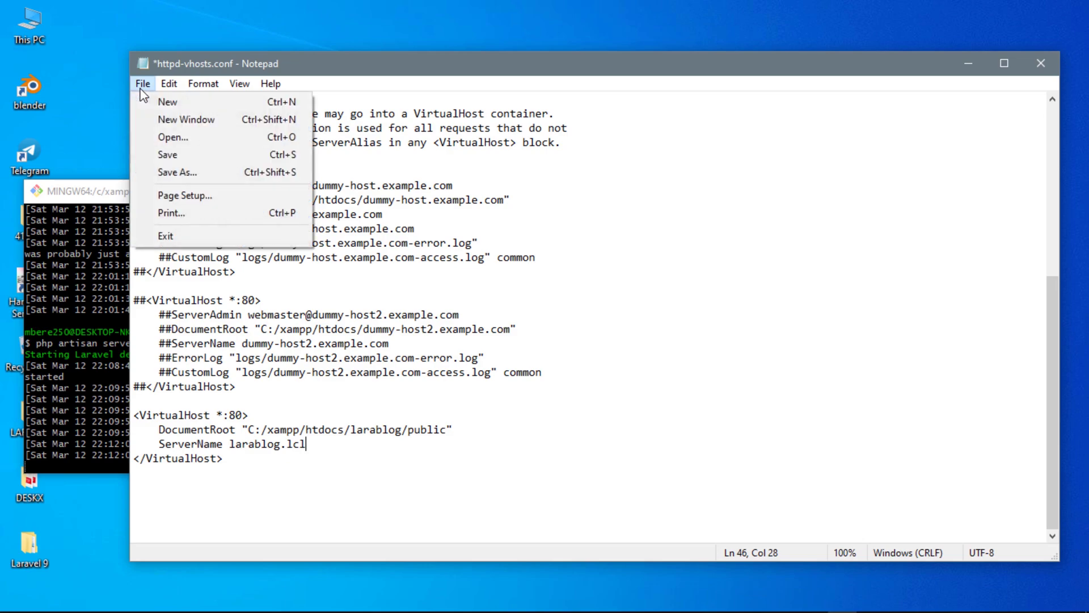
pyautogui.click(213, 164)
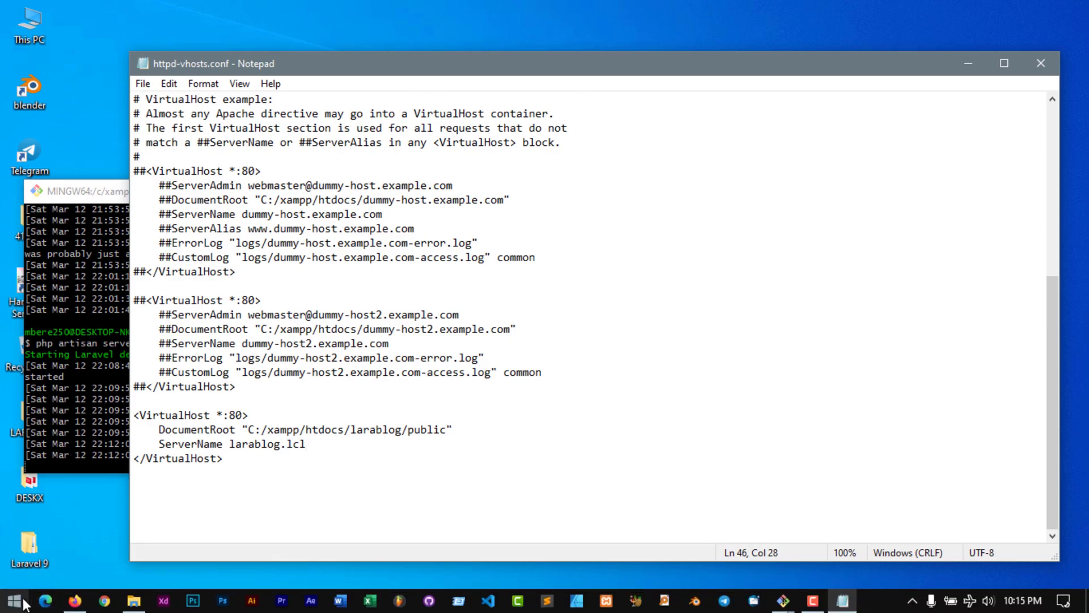
# - Start another Notepad as administrator from a Start search for 'note'
pyautogui.click(15, 602)
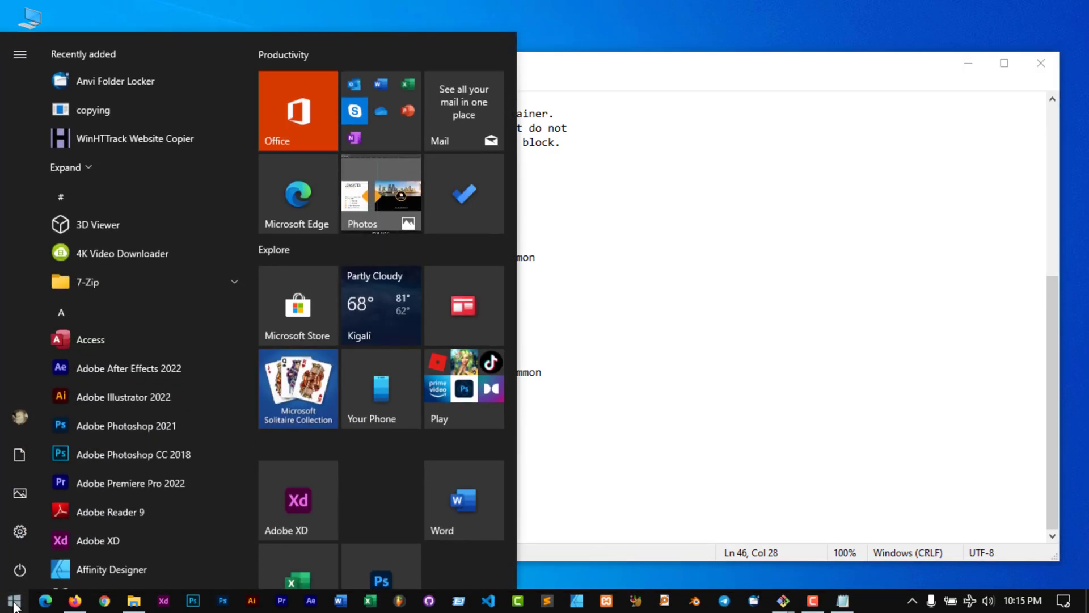
pyautogui.write('note')
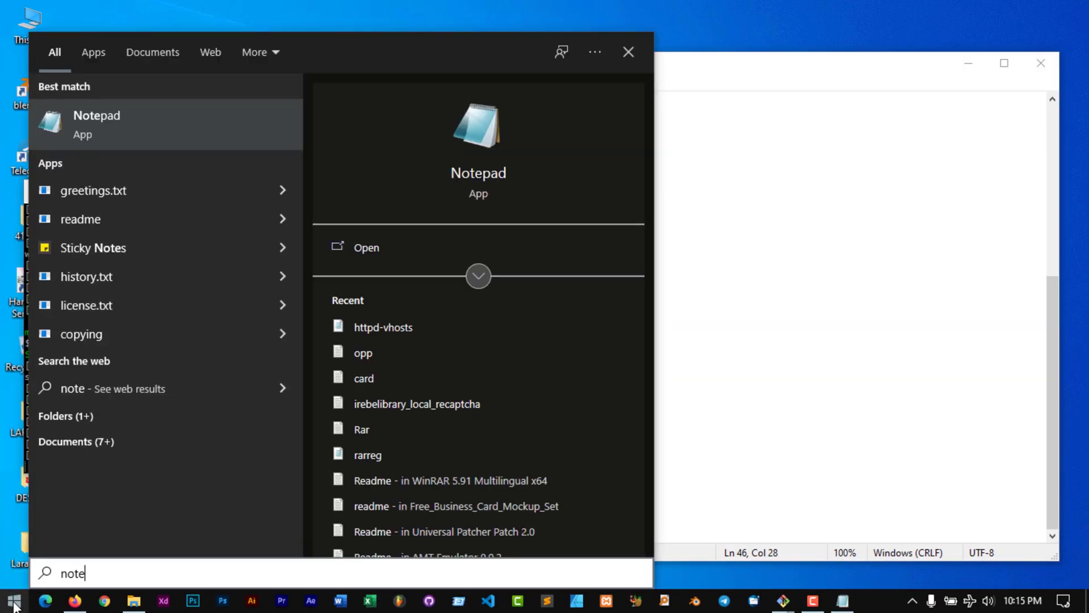
pyautogui.rightClick(116, 134)
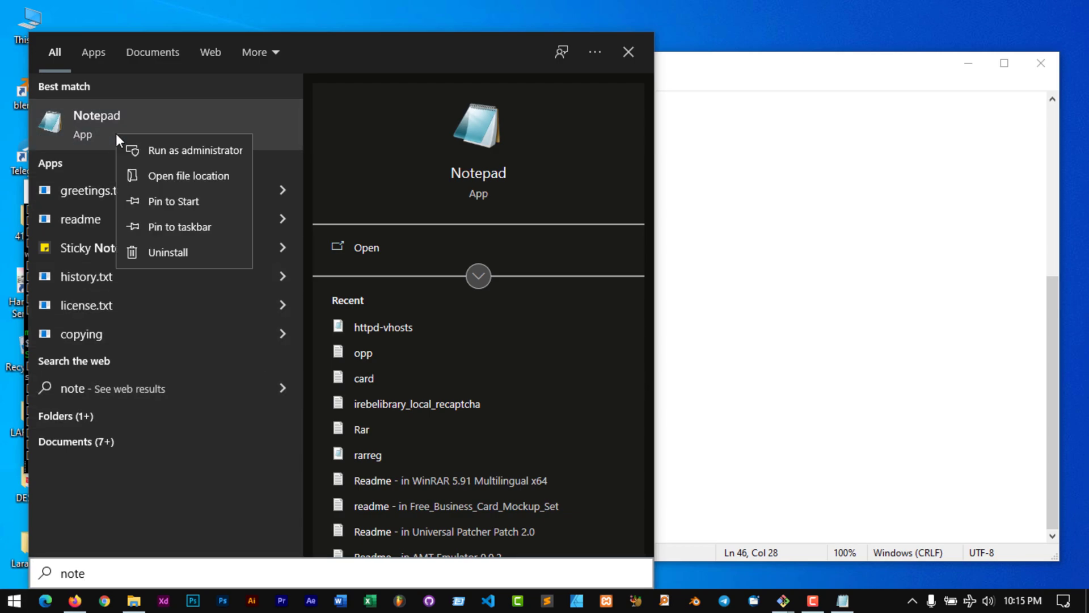
pyautogui.click(170, 151)
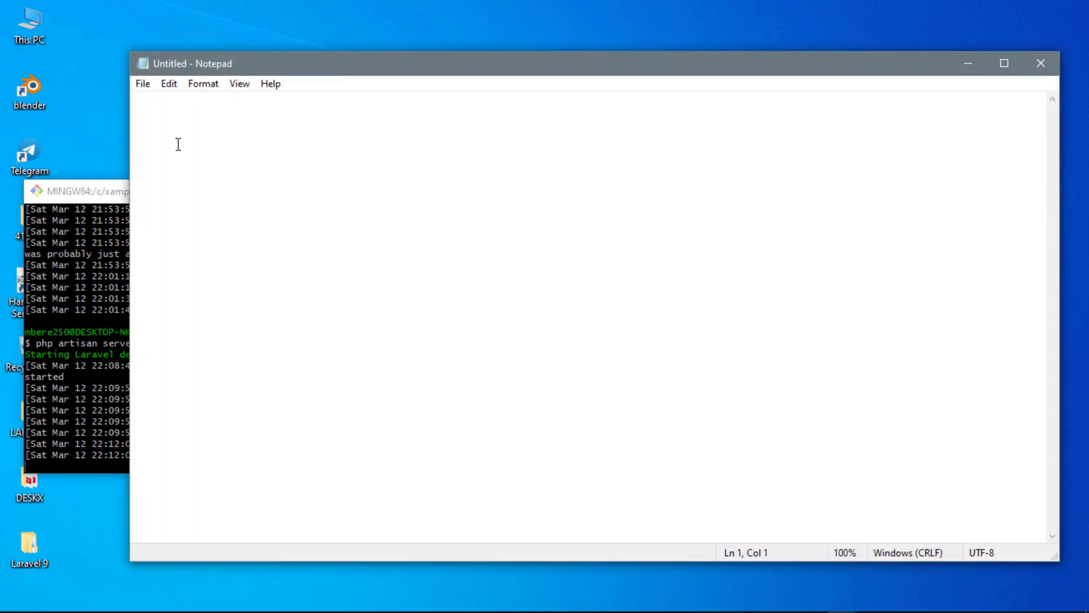
# - In the Open dialog, browse to C:\Windows\System32
pyautogui.click(142, 84)
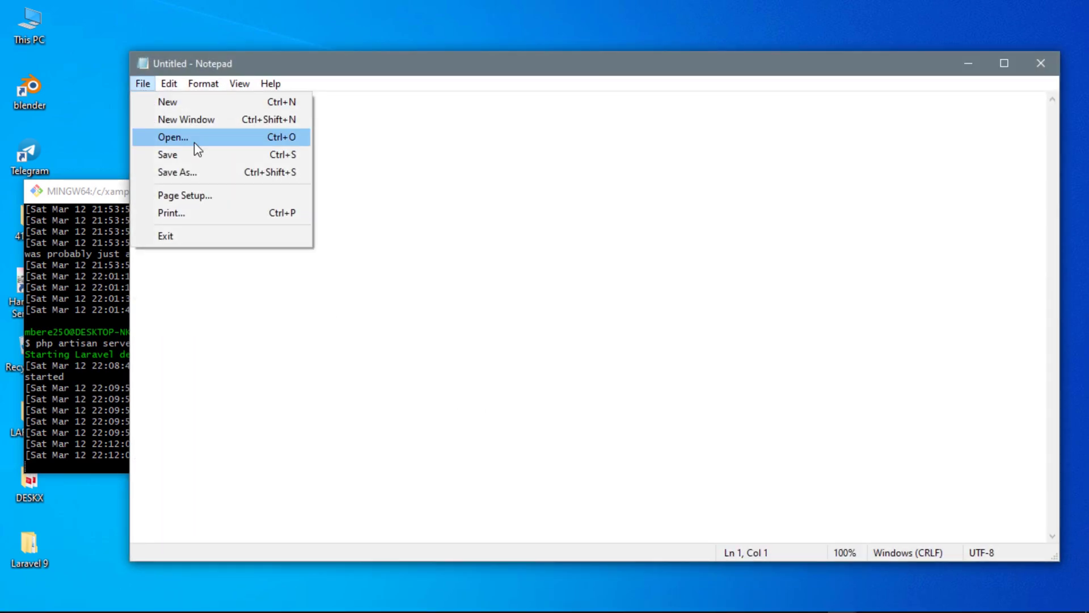
pyautogui.click(194, 143)
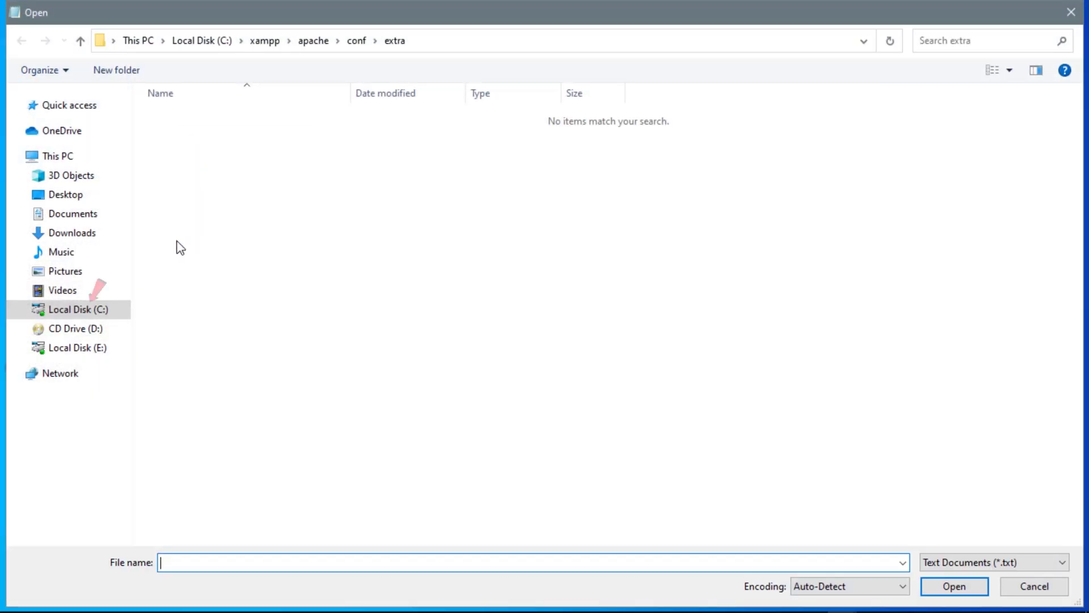
pyautogui.click(94, 316)
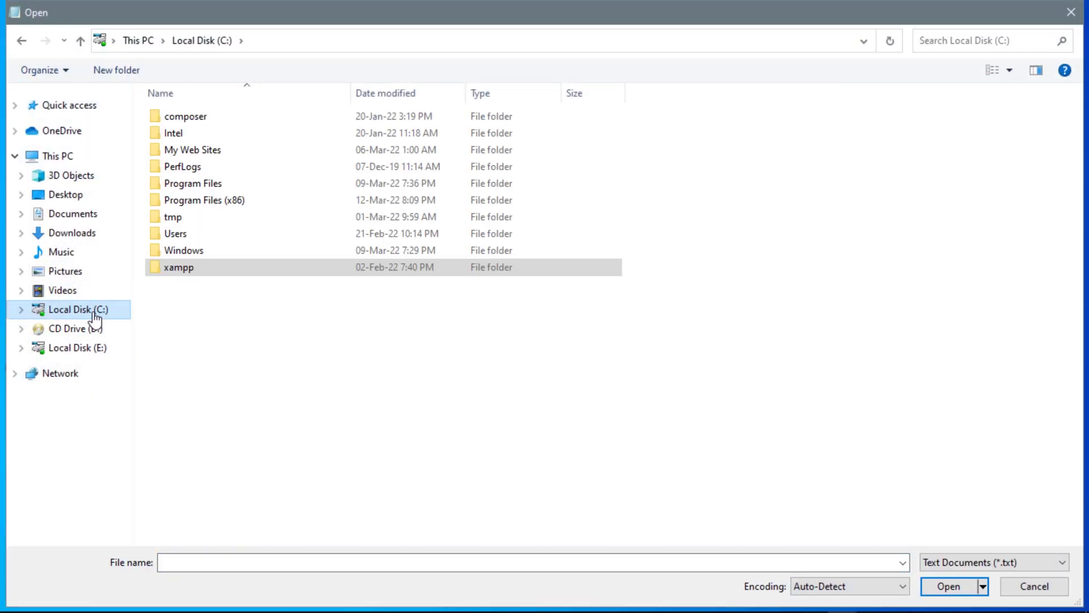
pyautogui.doubleClick(191, 252)
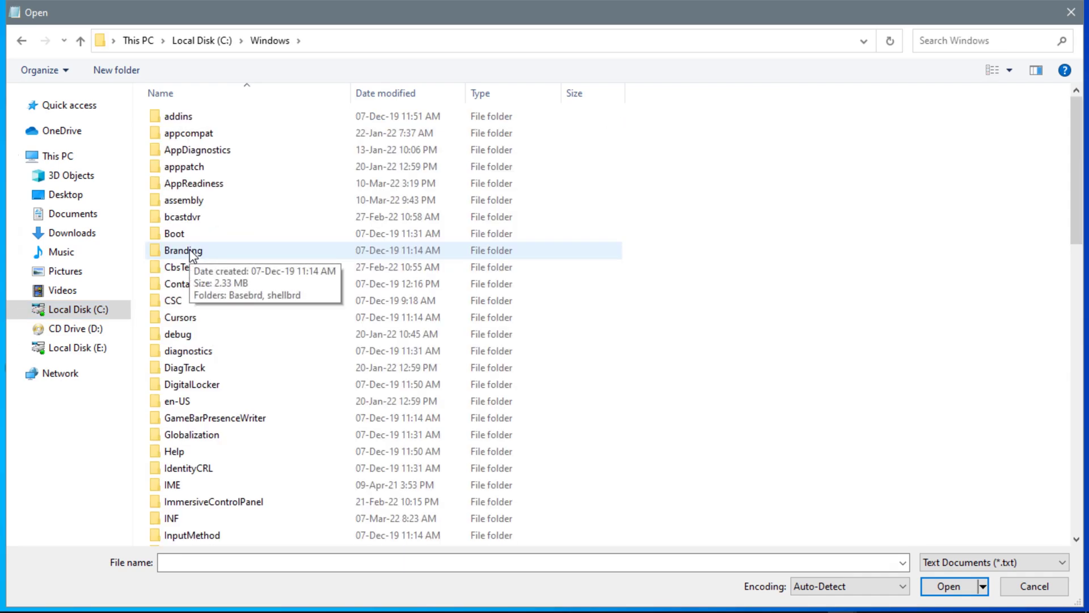
pyautogui.scroll(-11, 351, 414)
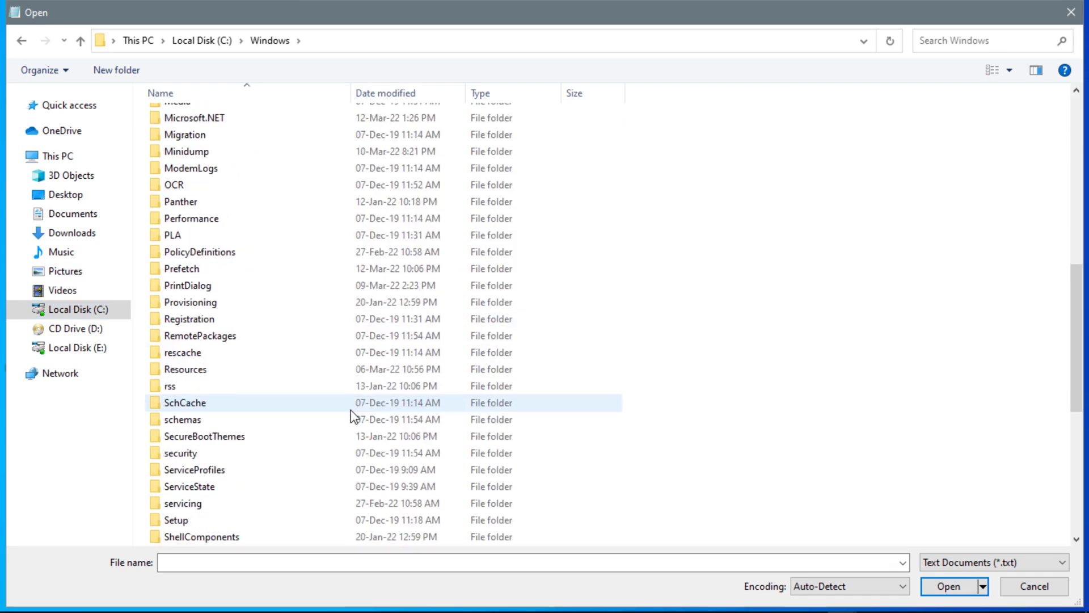
pyautogui.scroll(-4, 351, 416)
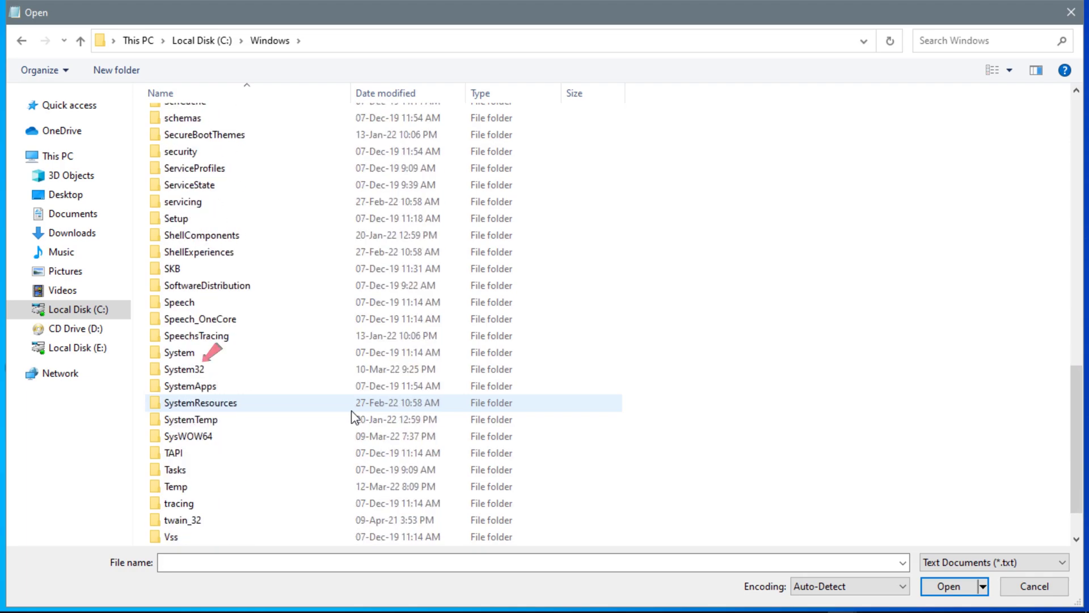
pyautogui.doubleClick(192, 369)
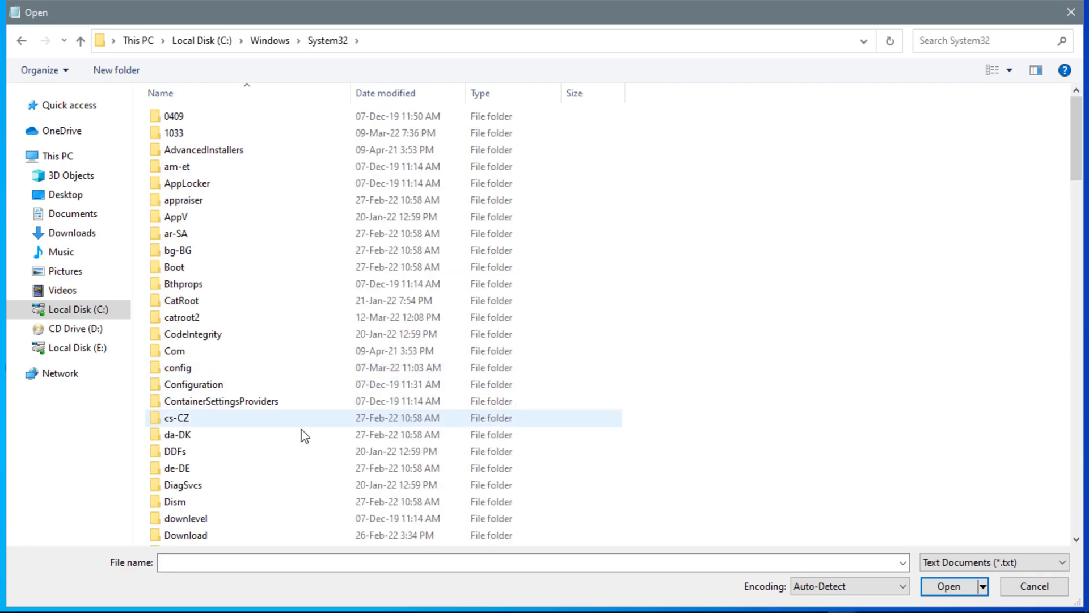
# - Go into drivers\etc, show All Files, and open the hosts file
pyautogui.scroll(-3, 318, 434)
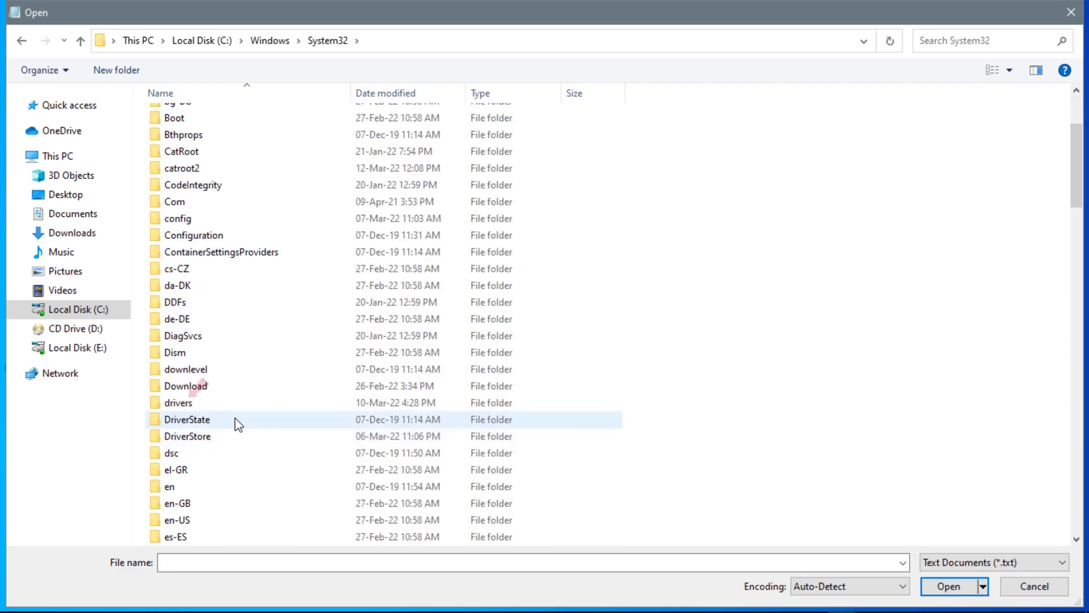
pyautogui.doubleClick(200, 404)
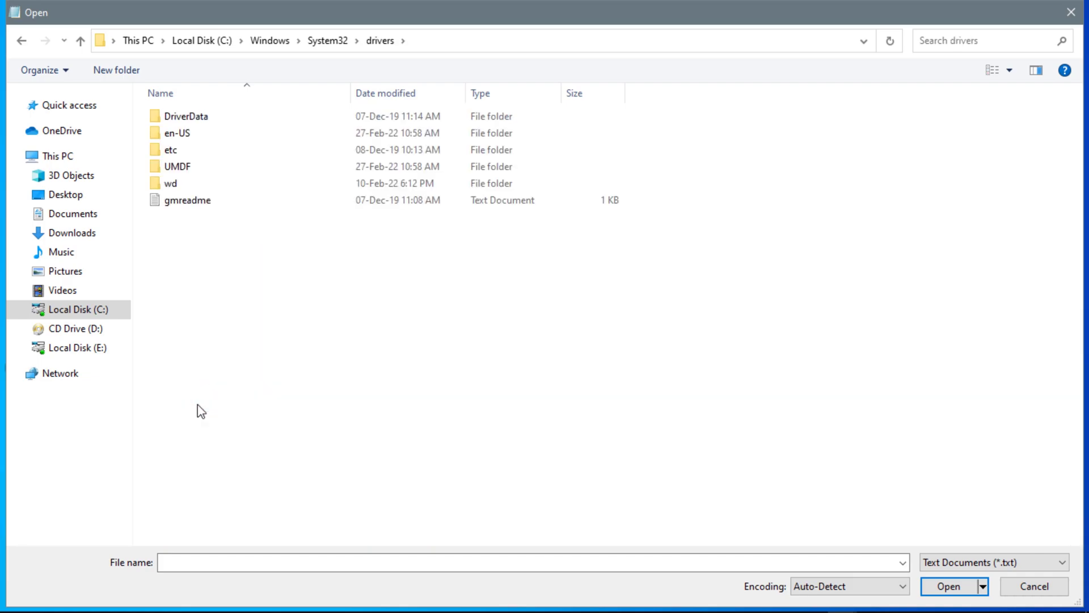
pyautogui.click(177, 152)
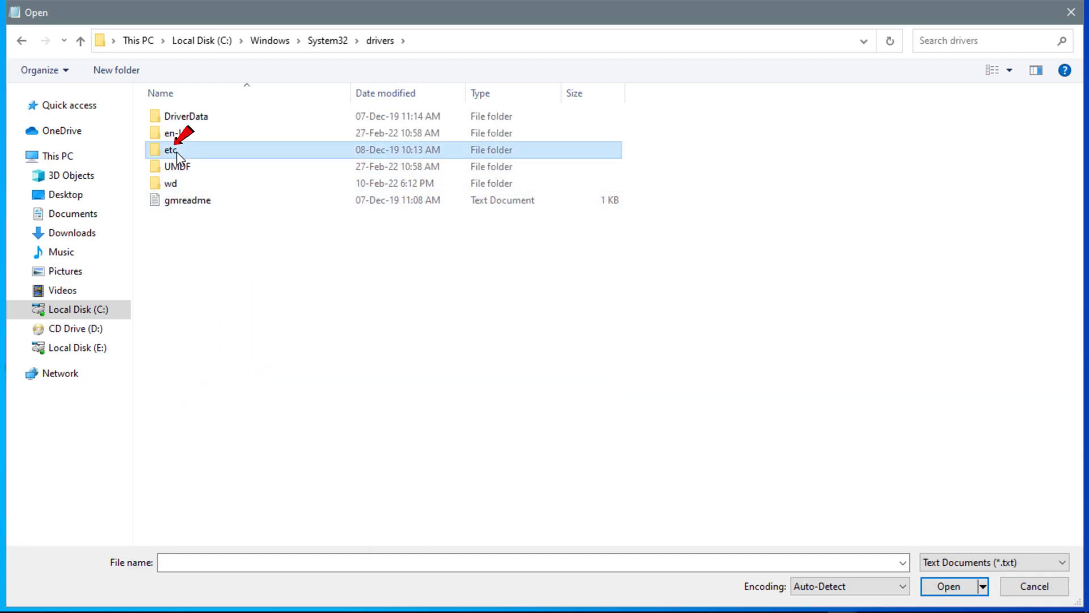
pyautogui.doubleClick(176, 152)
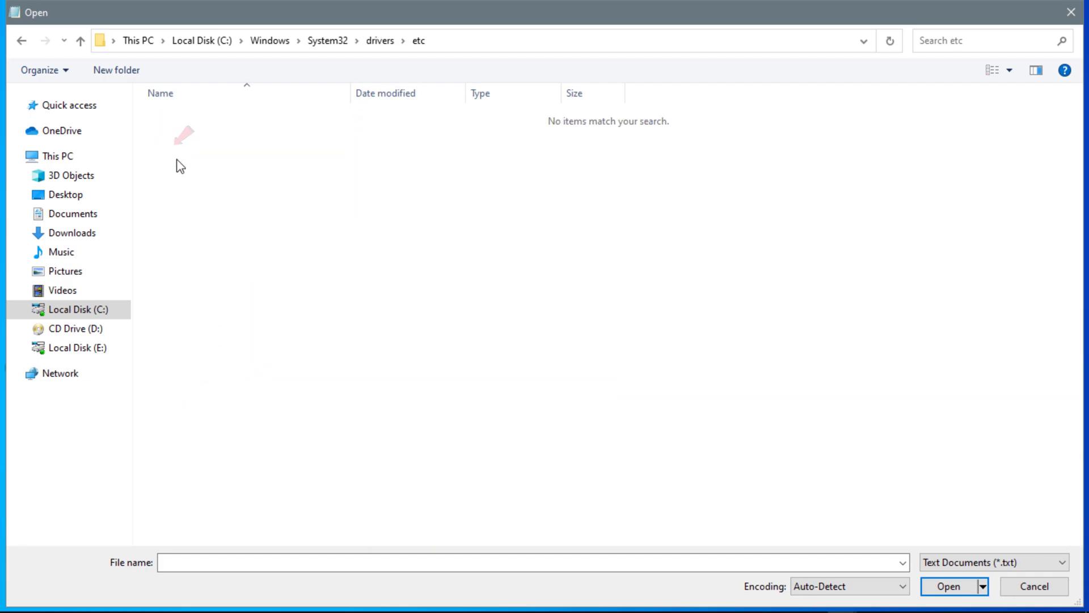
pyautogui.click(1001, 562)
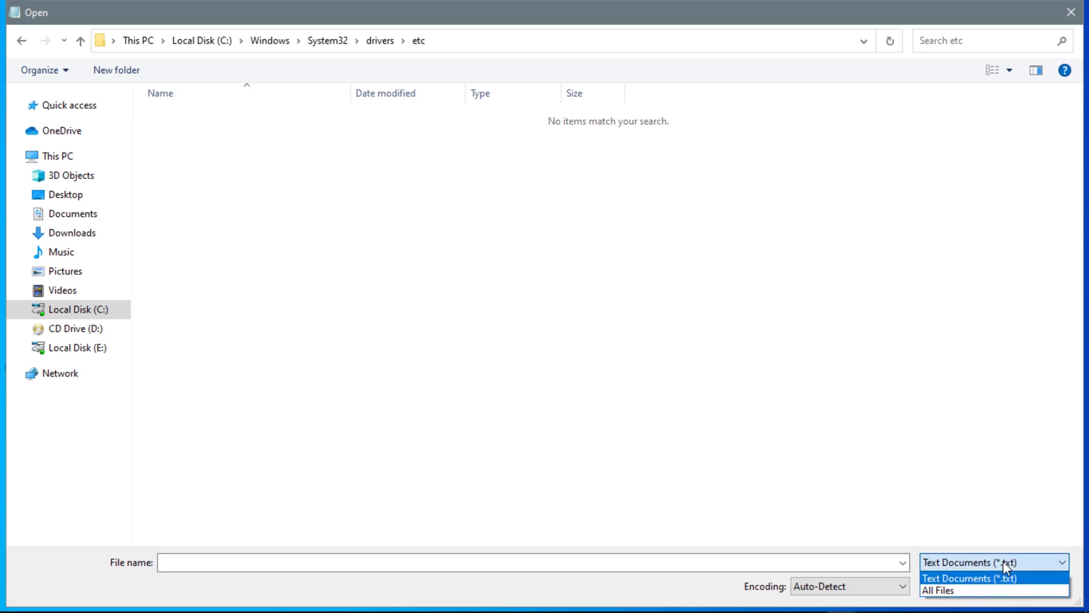
pyautogui.click(956, 592)
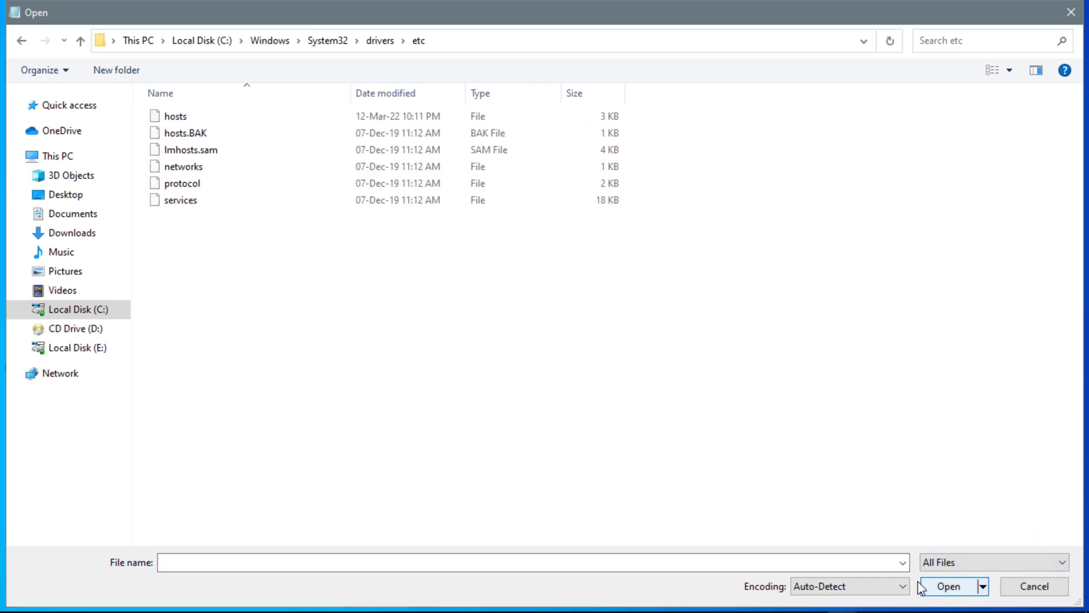
pyautogui.doubleClick(170, 116)
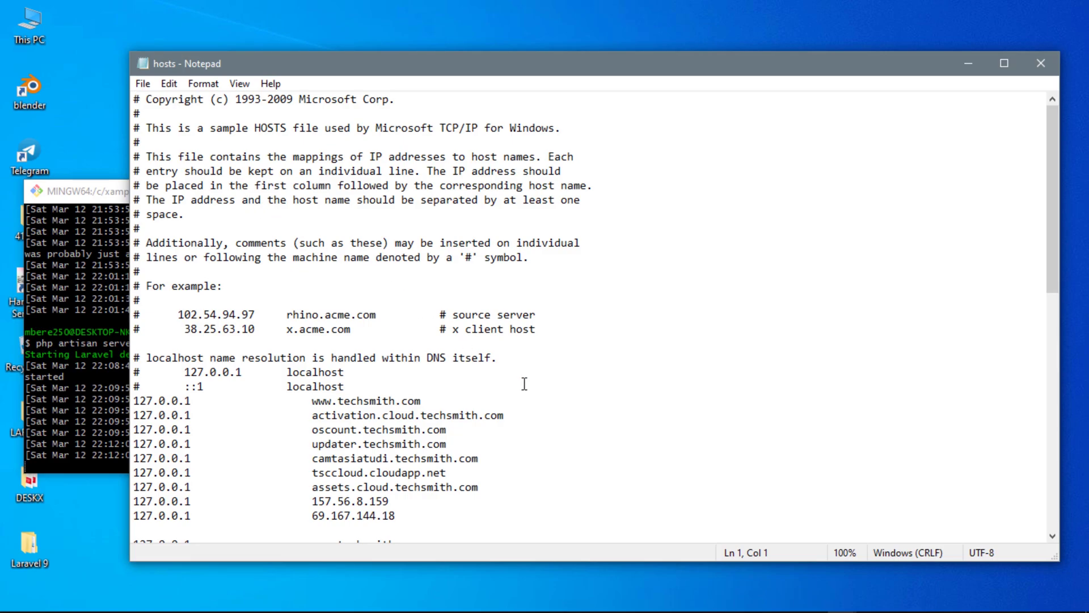
# - Add a '127.0.0.1 larablog.lcl' entry at the end of the hosts file
pyautogui.scroll(-7, 525, 384)
pyautogui.scroll(-6, 524, 385)
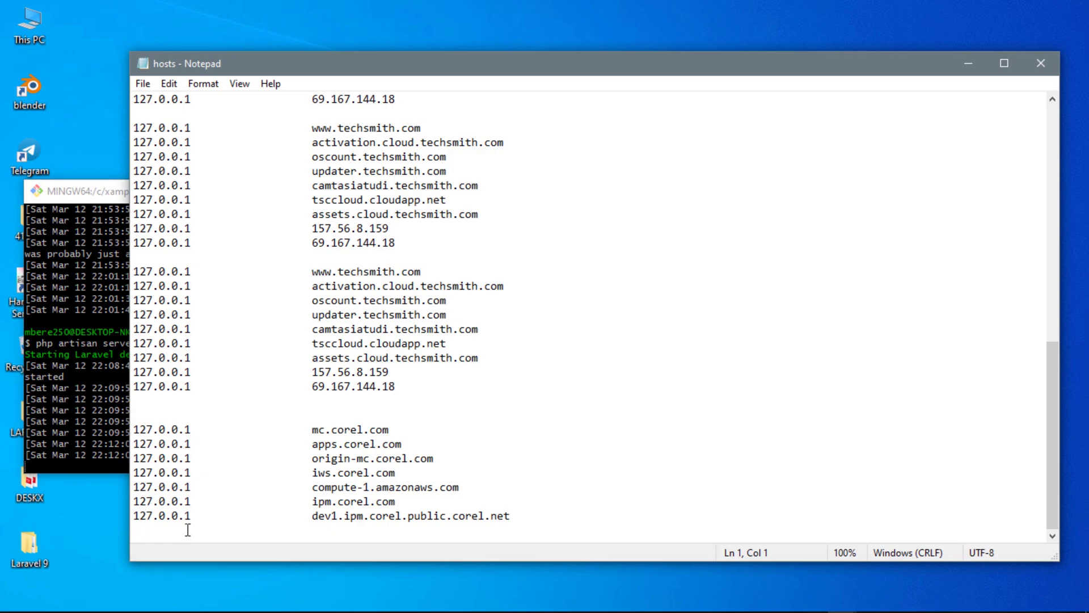
pyautogui.click(543, 515)
pyautogui.press('Return')
pyautogui.press('Return')
pyautogui.write('12')
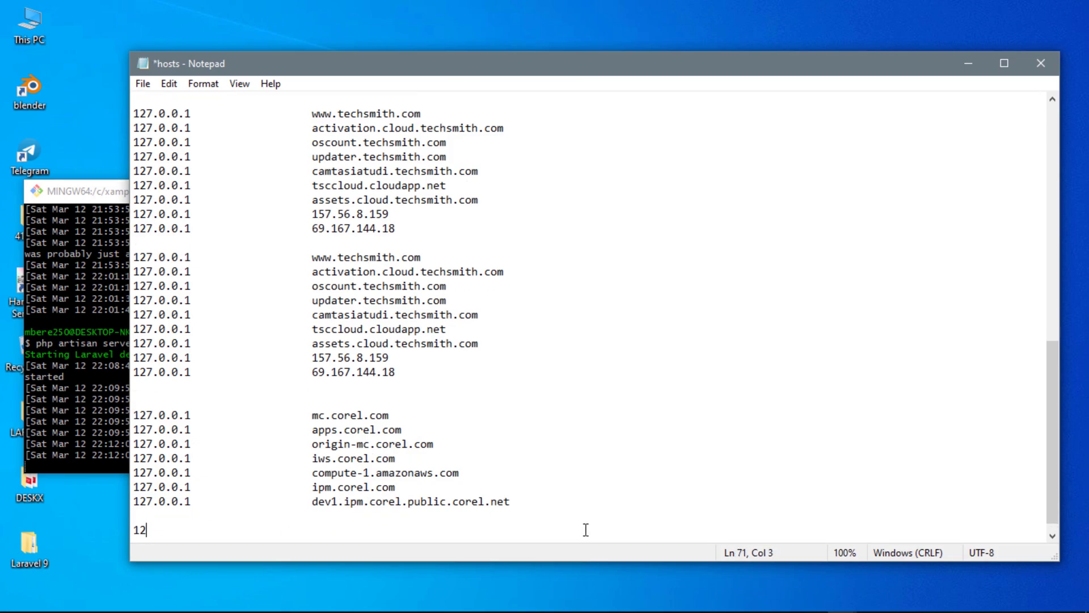
pyautogui.write('7.0.0.1')
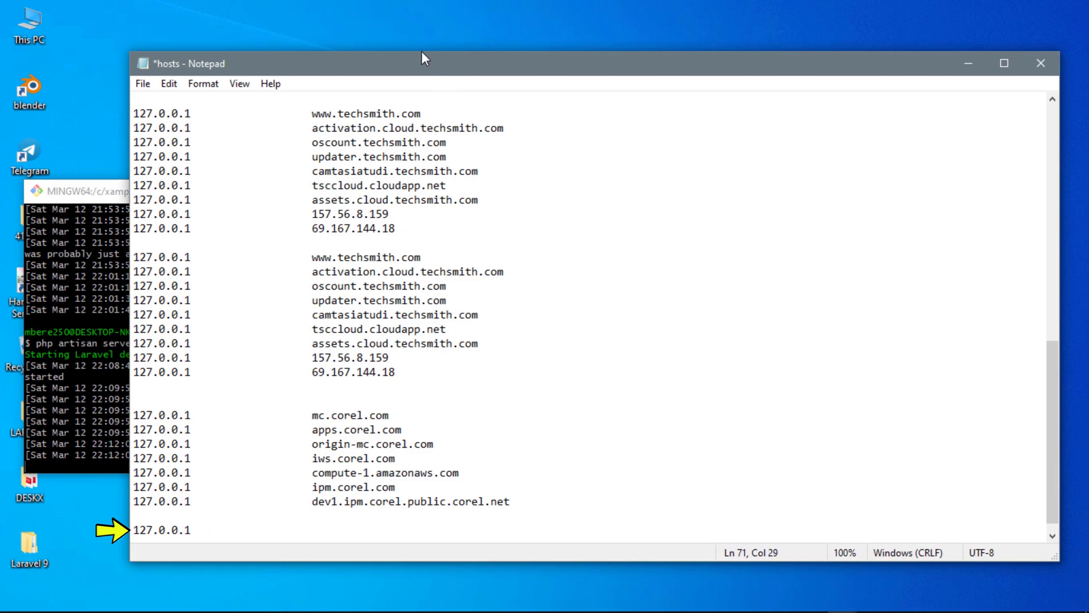
pyautogui.moveTo(421, 61); pyautogui.dragTo(926, 78)
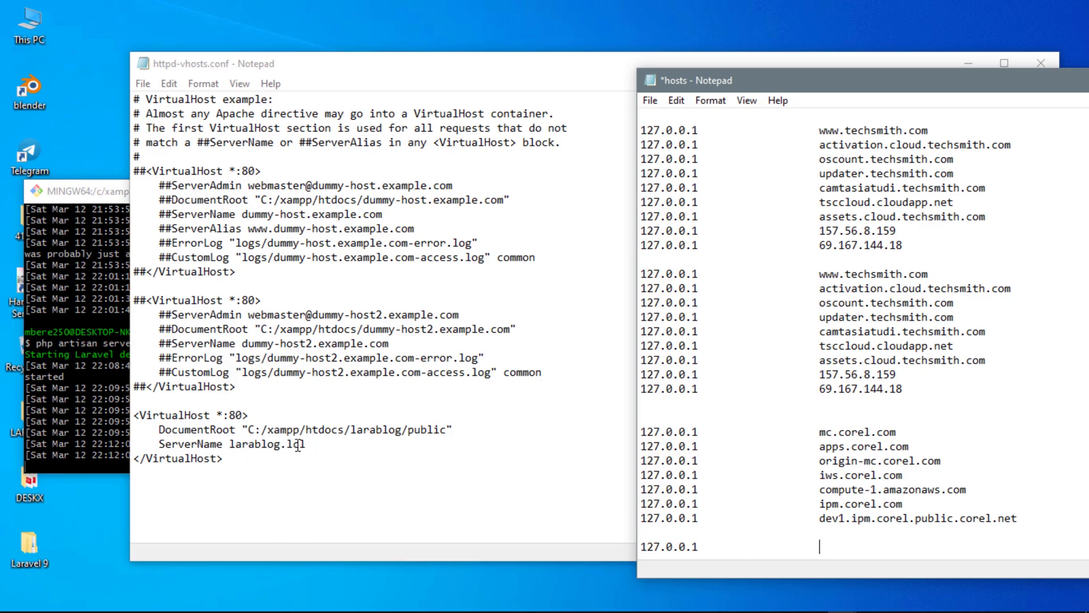
pyautogui.write('arablog.lcl')
pyautogui.press('Return')
pyautogui.doubleClick(827, 533)
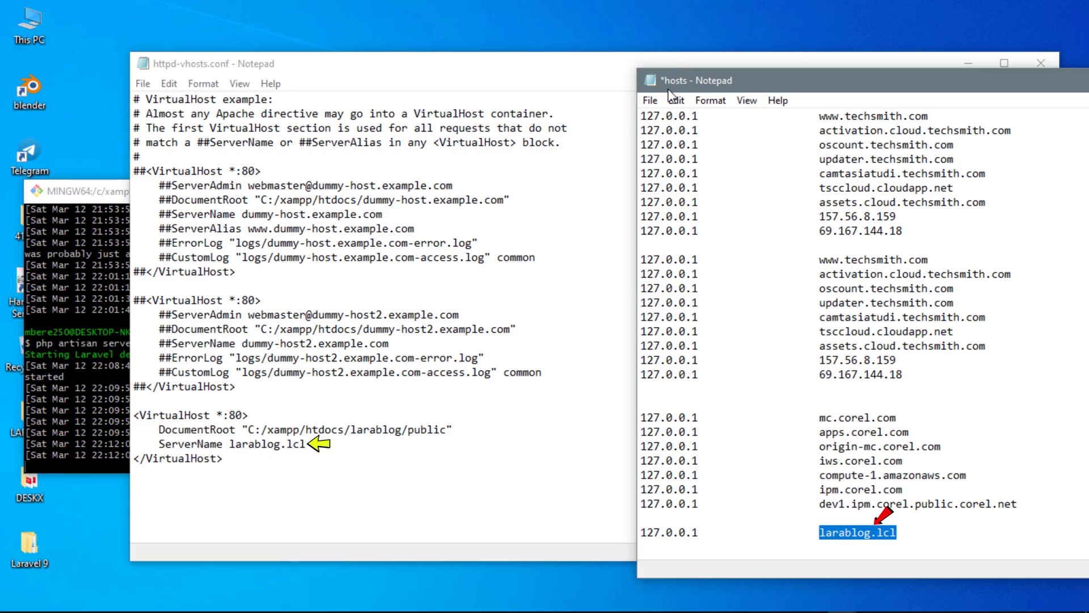
# - Save the hosts file and close both the hosts and httpd-vhosts.conf windows
pyautogui.click(650, 100)
pyautogui.click(684, 173)
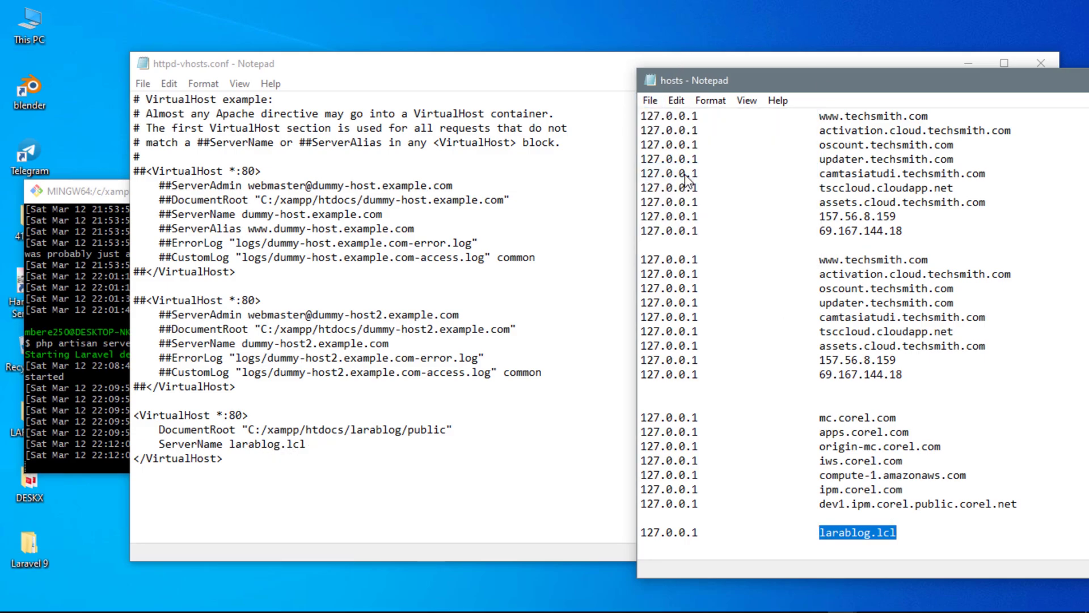
pyautogui.moveTo(1009, 87); pyautogui.dragTo(401, 175)
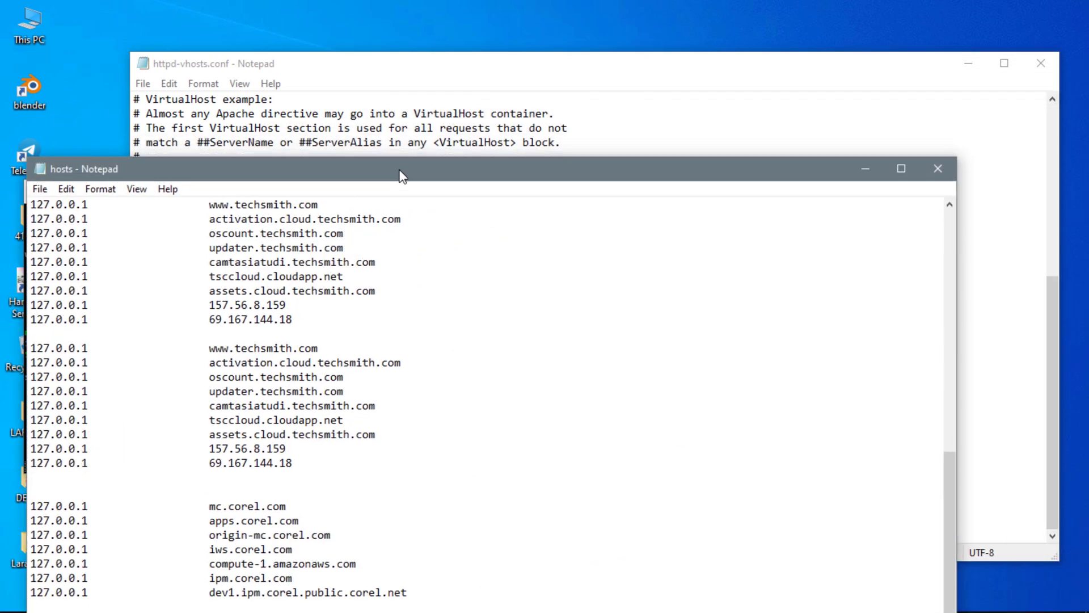
pyautogui.click(937, 168)
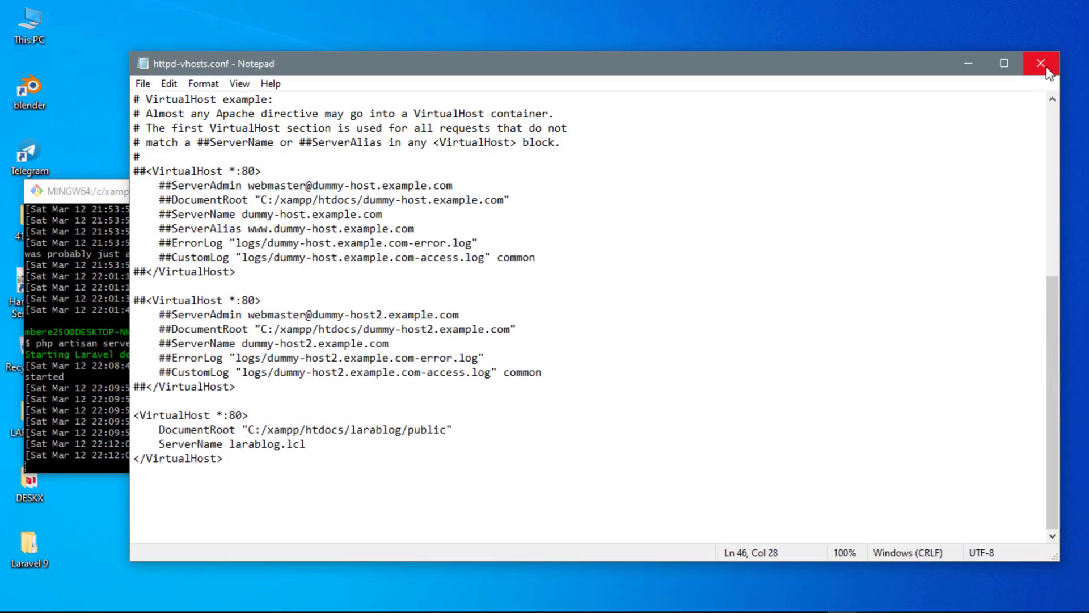
pyautogui.click(1047, 69)
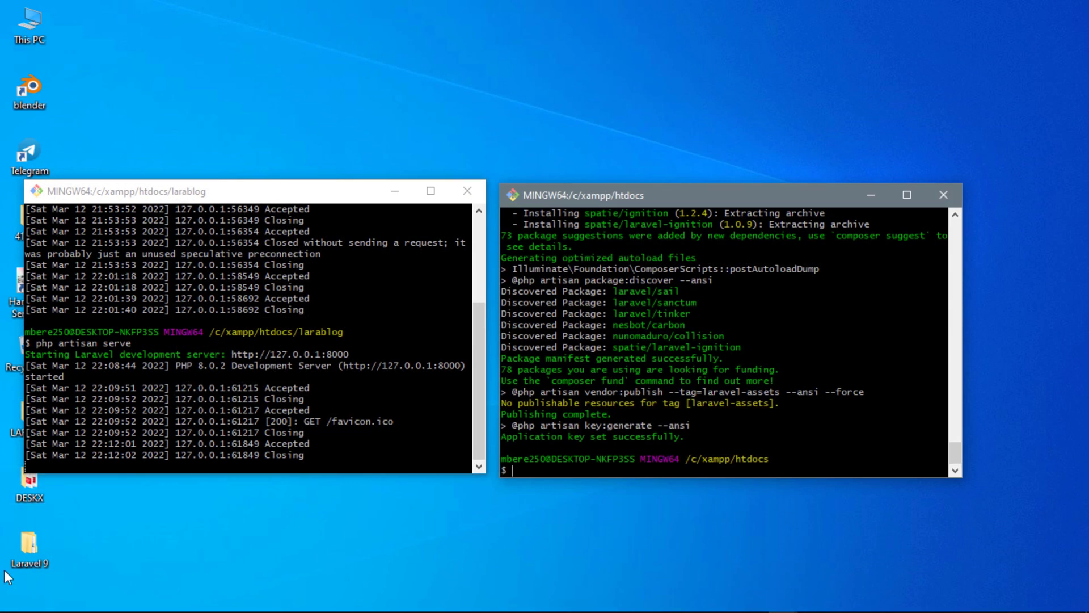
# - Stop the Laravel server with Ctrl+C in Git Bash and confirm 127.0.0.1:8000 no longer loads
pyautogui.click(75, 606)
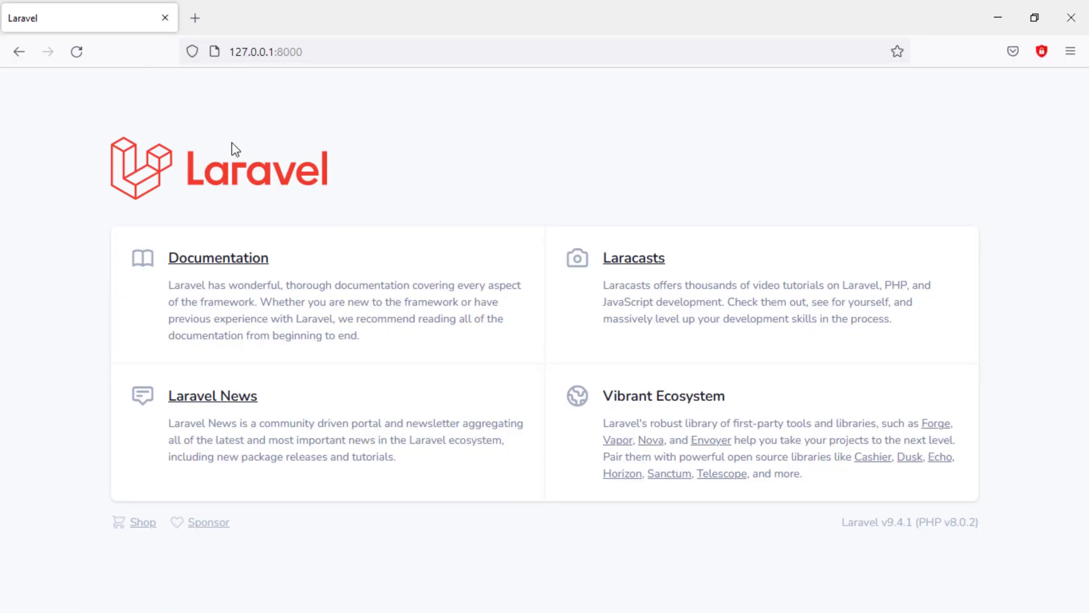
pyautogui.click(77, 52)
pyautogui.click(998, 23)
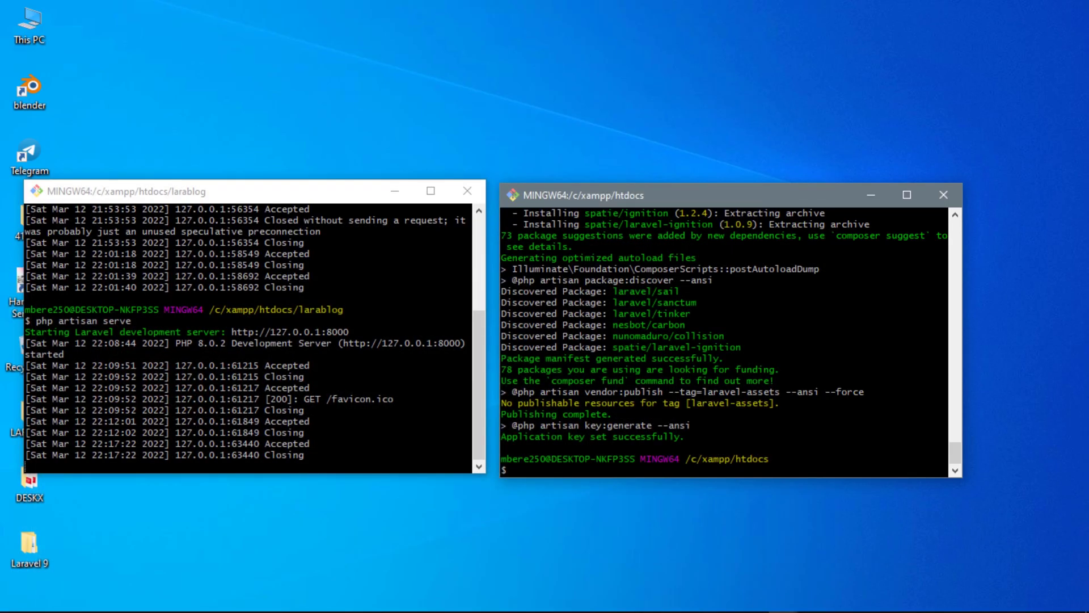
pyautogui.click(25, 466)
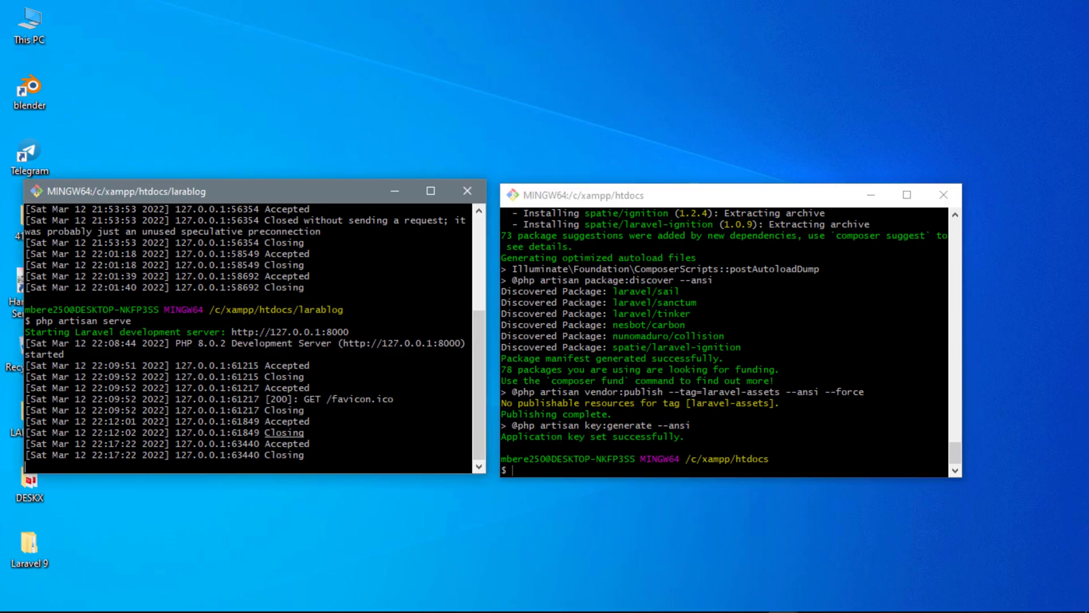
pyautogui.hotkey('ctrl', 'c')
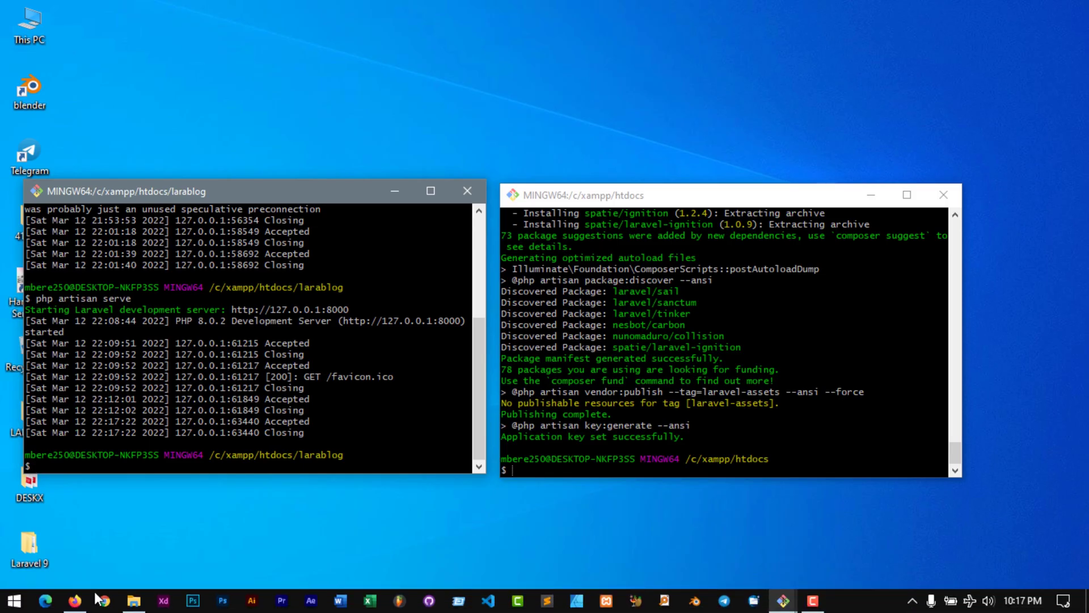
pyautogui.click(73, 600)
pyautogui.click(77, 52)
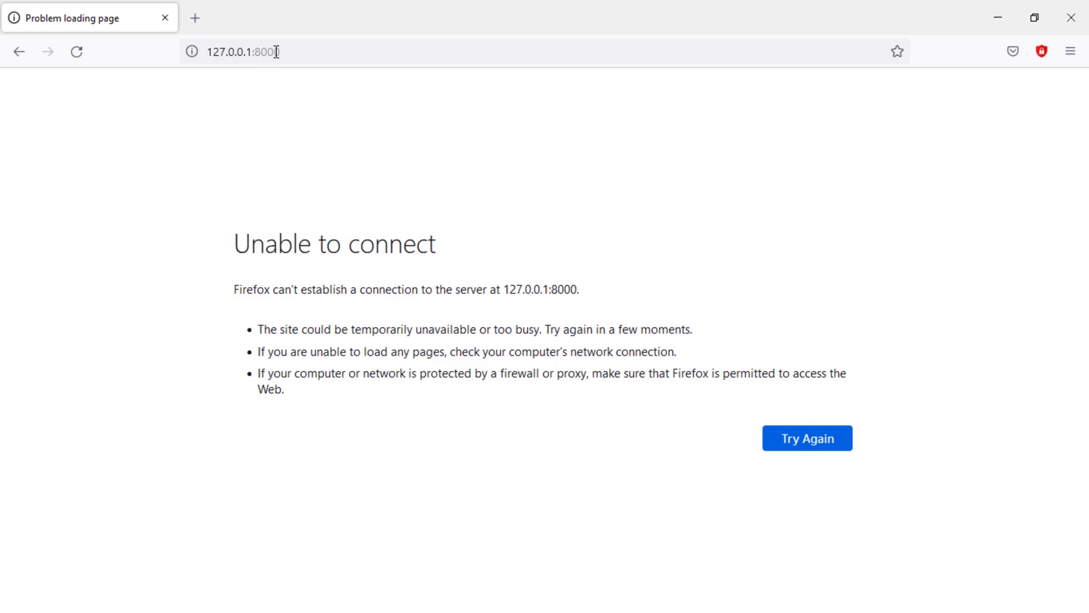
# - Try loading larablog.lcl in Firefox, see it fail with Unable to connect, then minimize Firefox
pyautogui.click(307, 53)
pyautogui.write('lara')
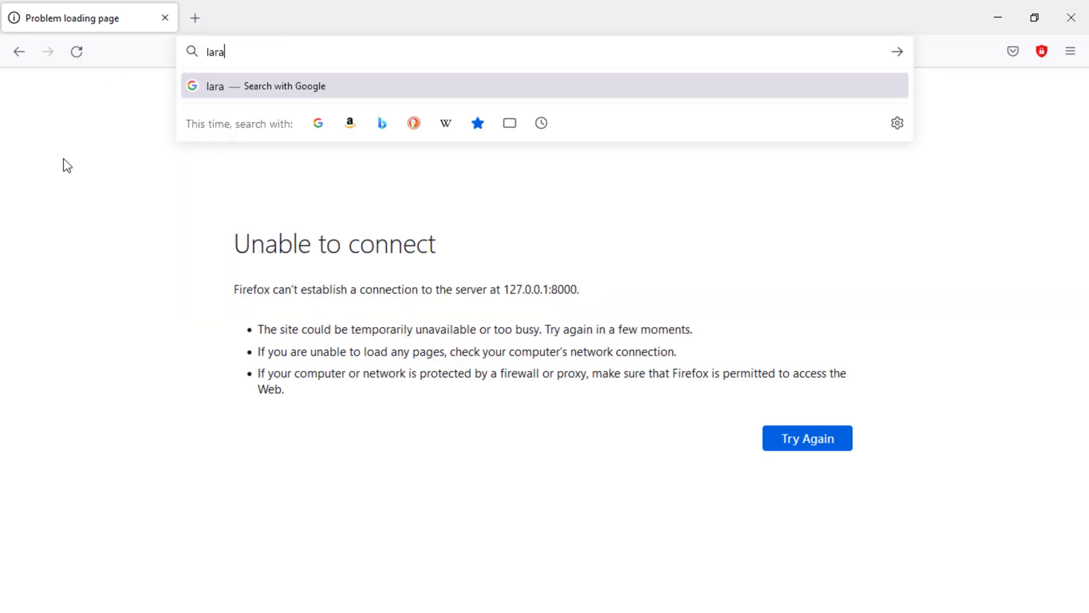
pyautogui.write('blog.lcl')
pyautogui.press('Return')
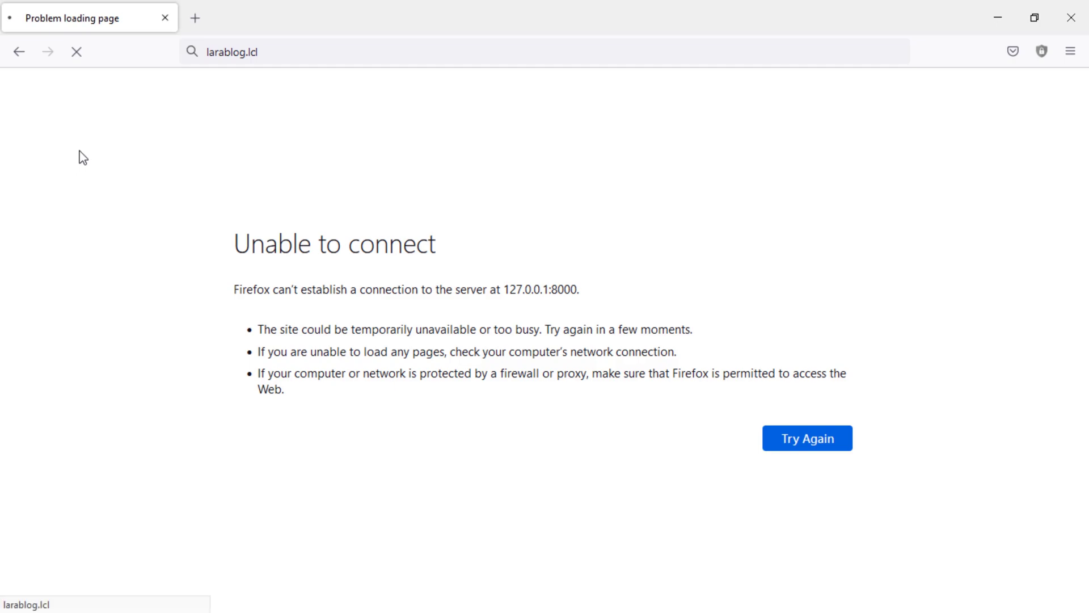
pyautogui.moveTo(247, 59); pyautogui.dragTo(331, 59)
pyautogui.click(84, 164)
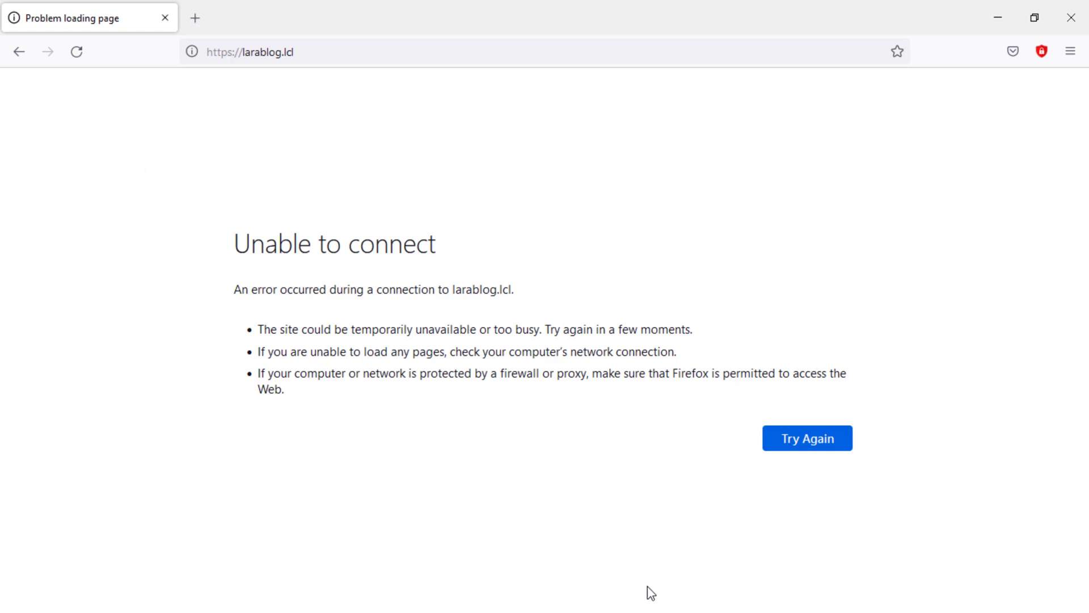
pyautogui.click(1001, 11)
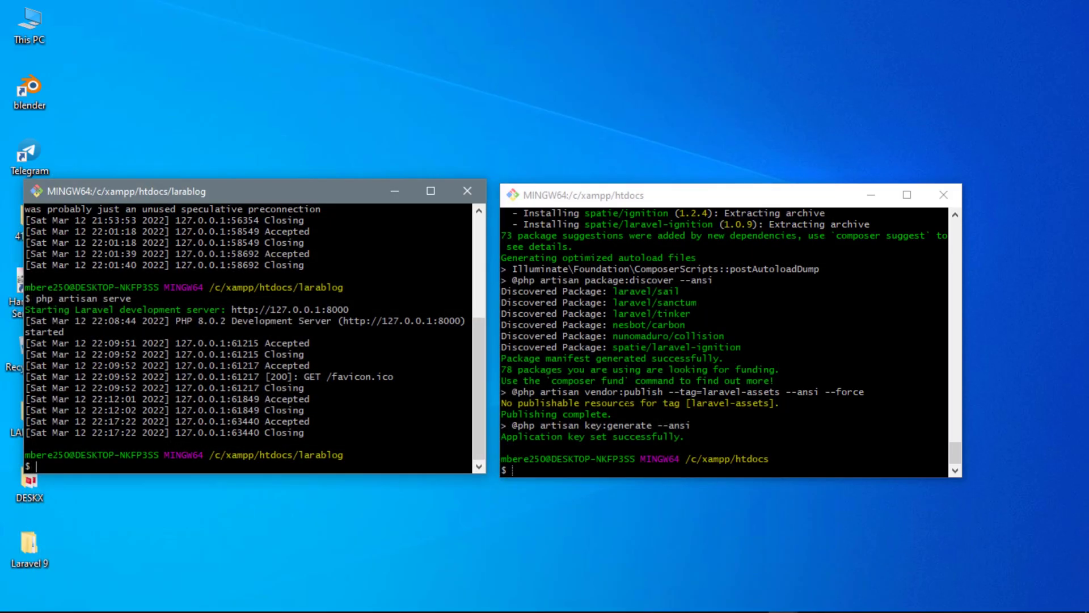
# - From the taskbar's XAMPP Control Panel, start Apache on ports 80/443 and MySQL on 3306
pyautogui.moveTo(610, 595)
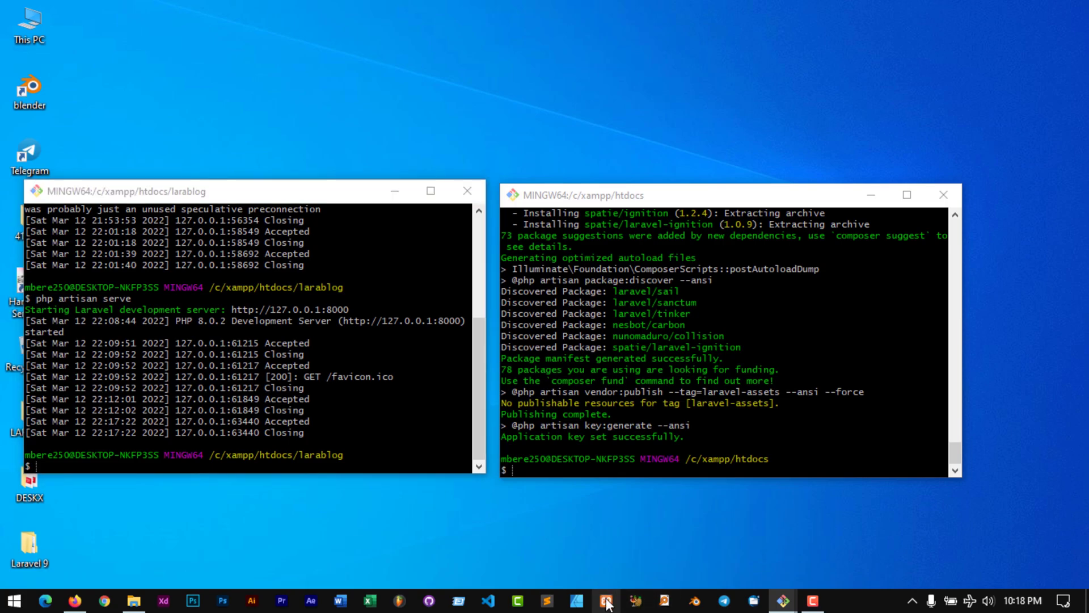
pyautogui.click(606, 602)
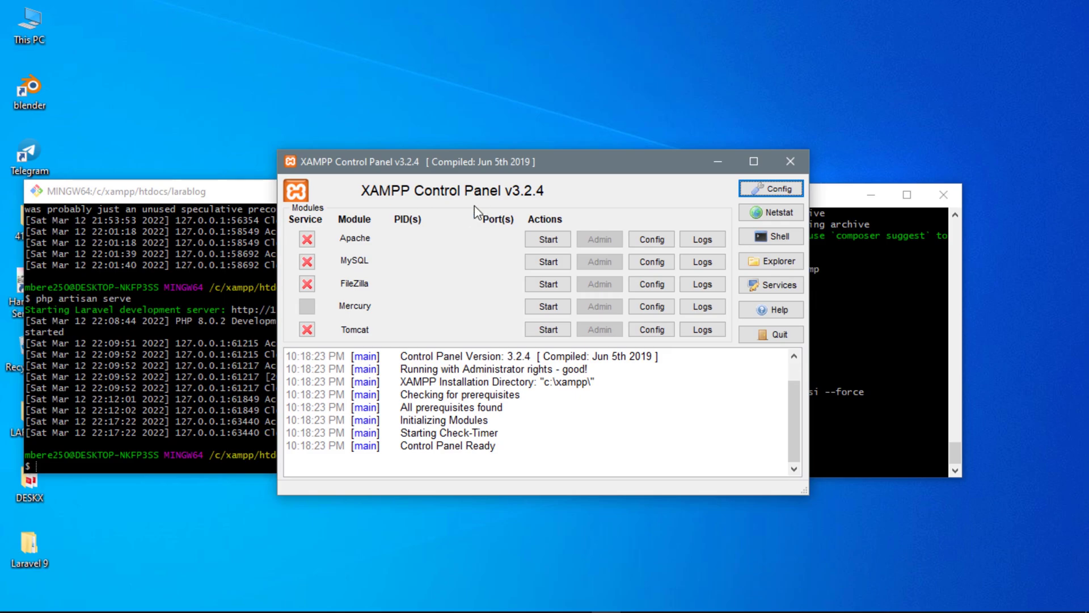
pyautogui.click(546, 239)
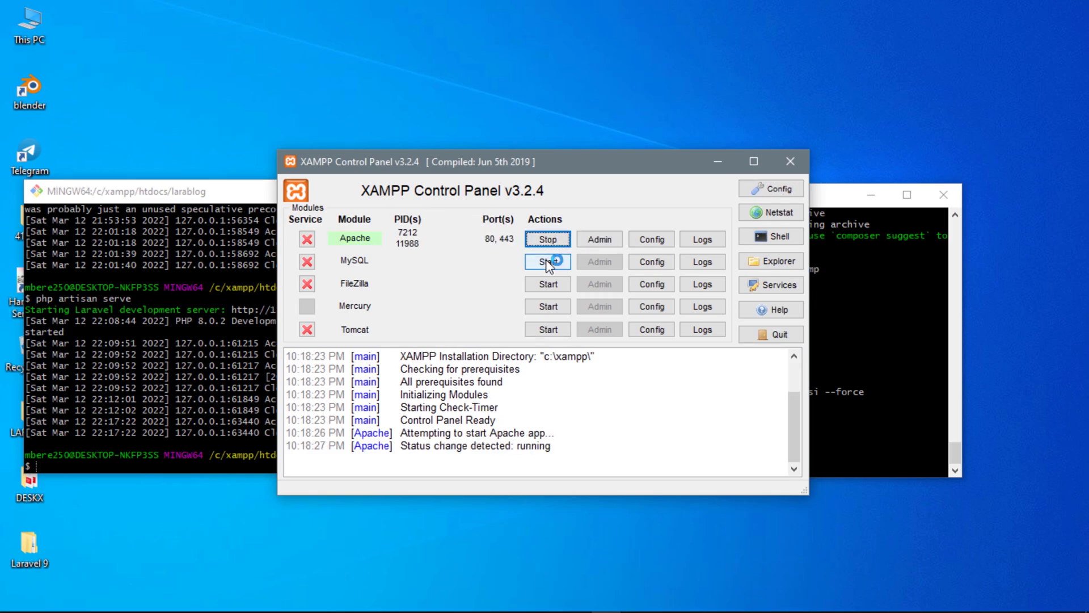
pyautogui.click(546, 261)
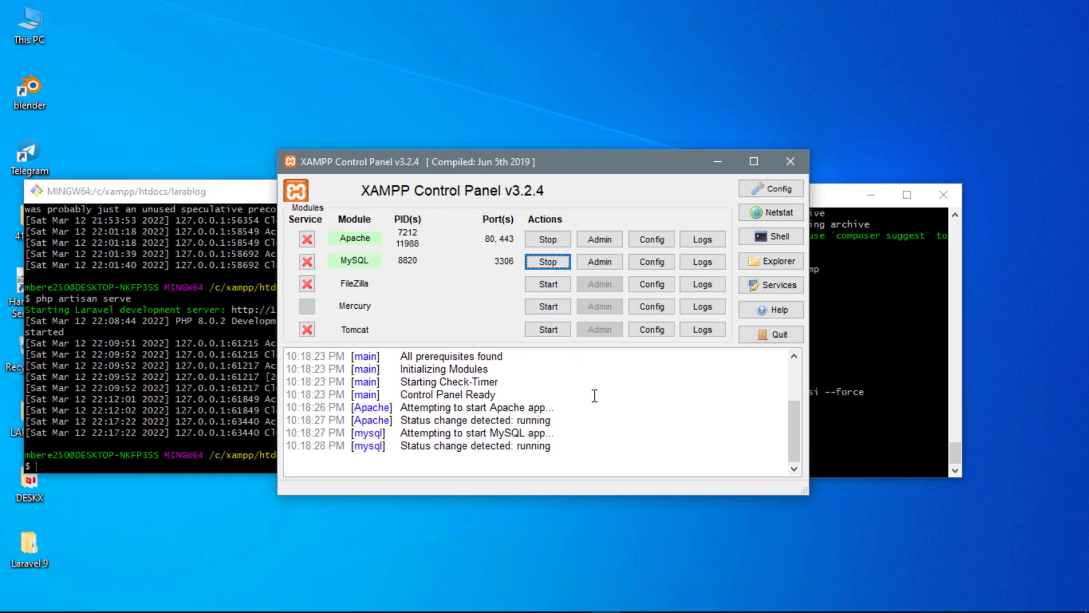
pyautogui.click(289, 579)
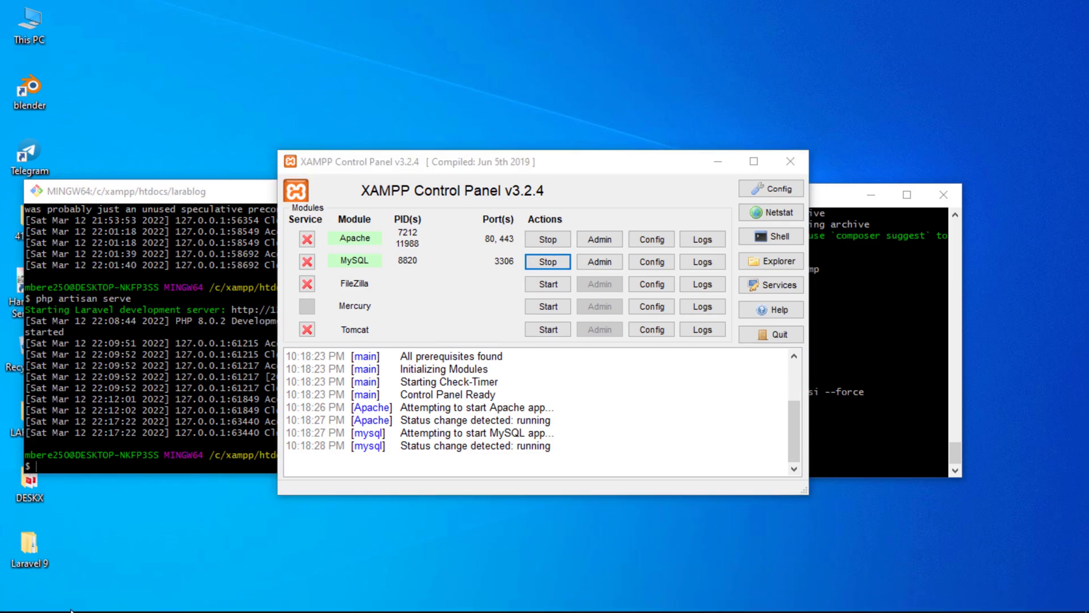
pyautogui.click(83, 604)
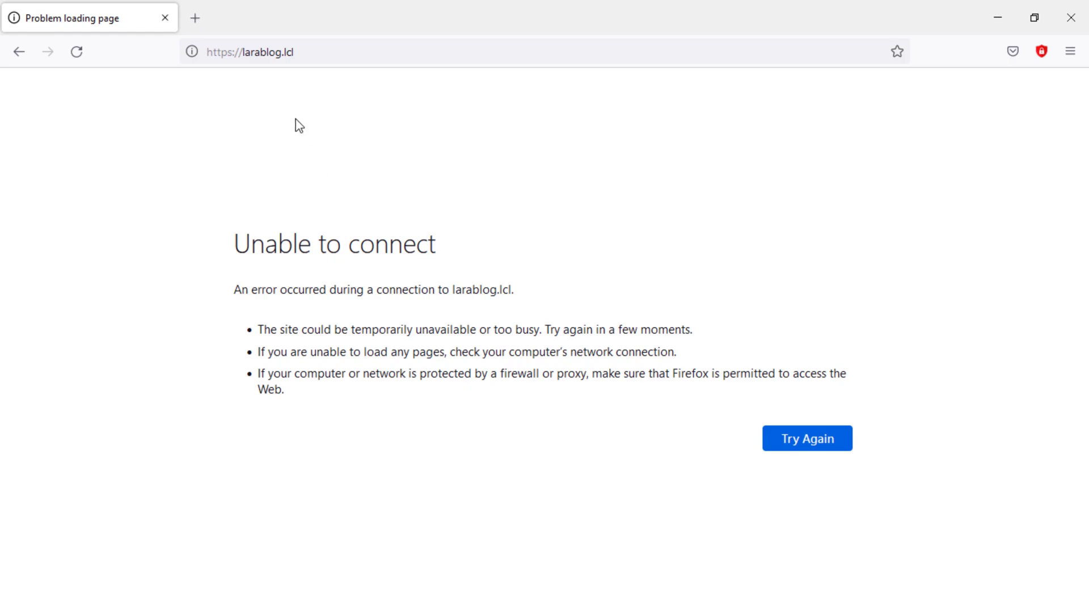
pyautogui.moveTo(227, 52); pyautogui.dragTo(233, 72)
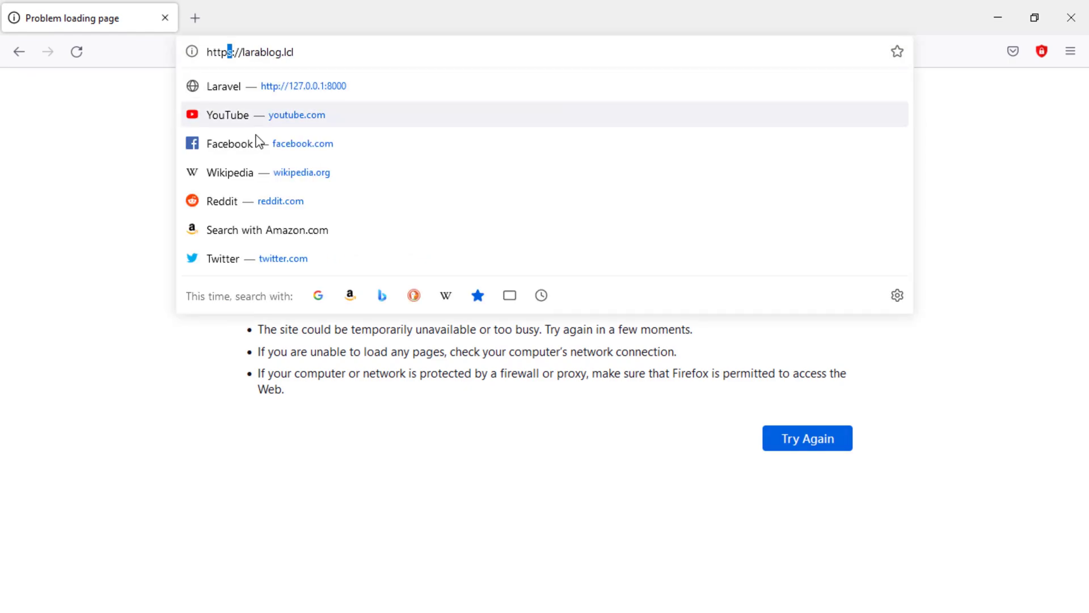
pyautogui.press('BackSpace')
pyautogui.press('Return')
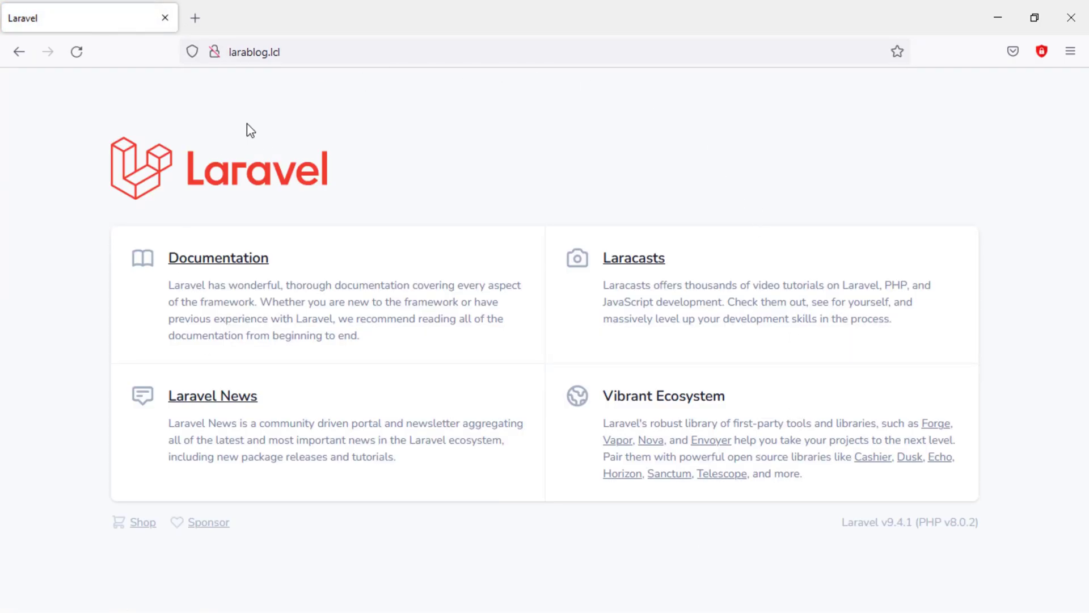
pyautogui.click(316, 52)
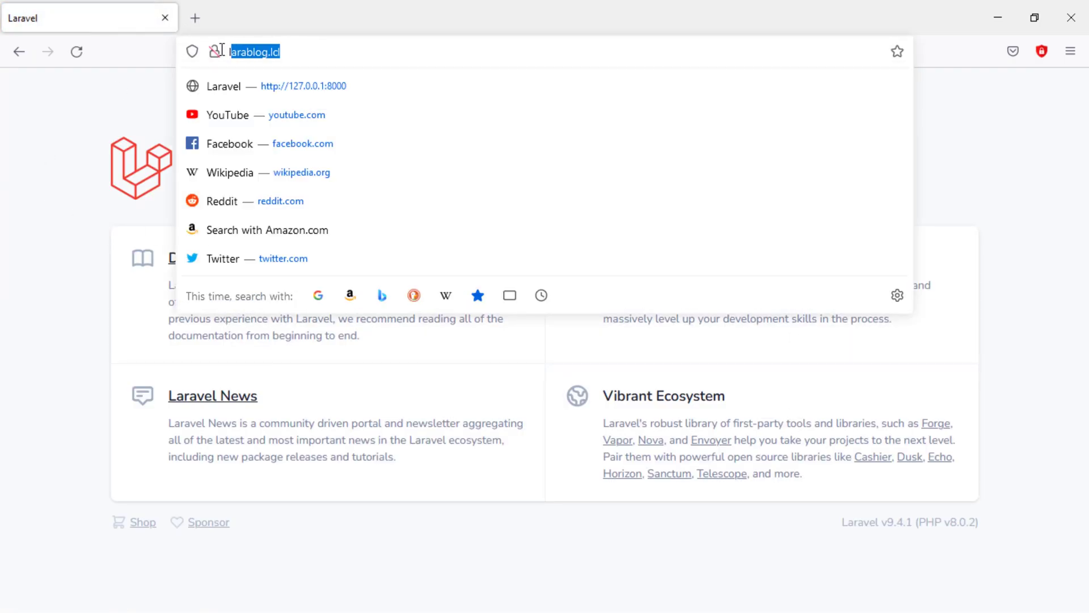
pyautogui.click(33, 162)
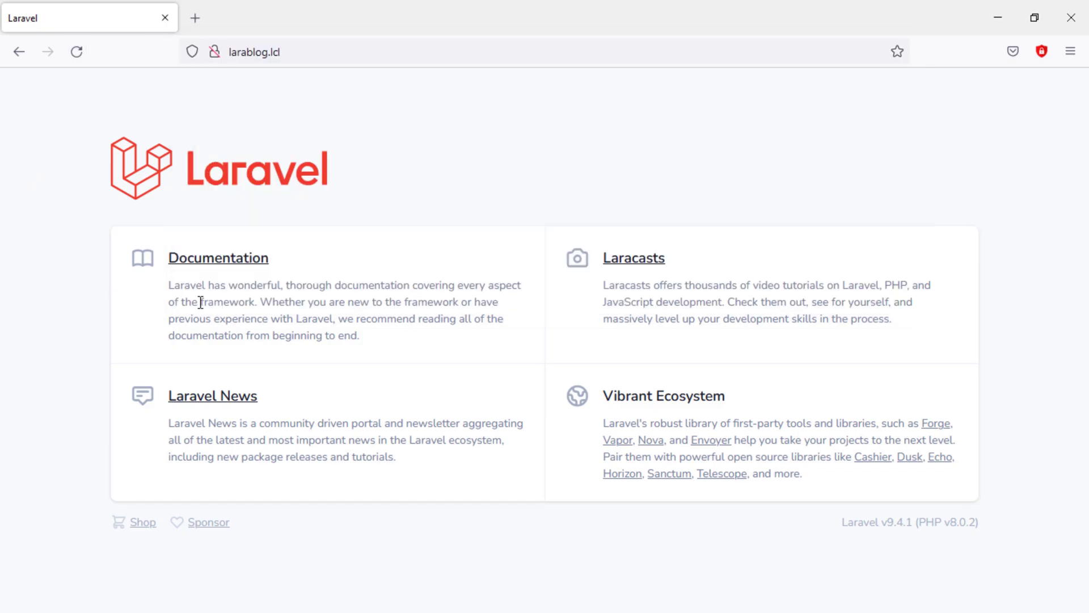